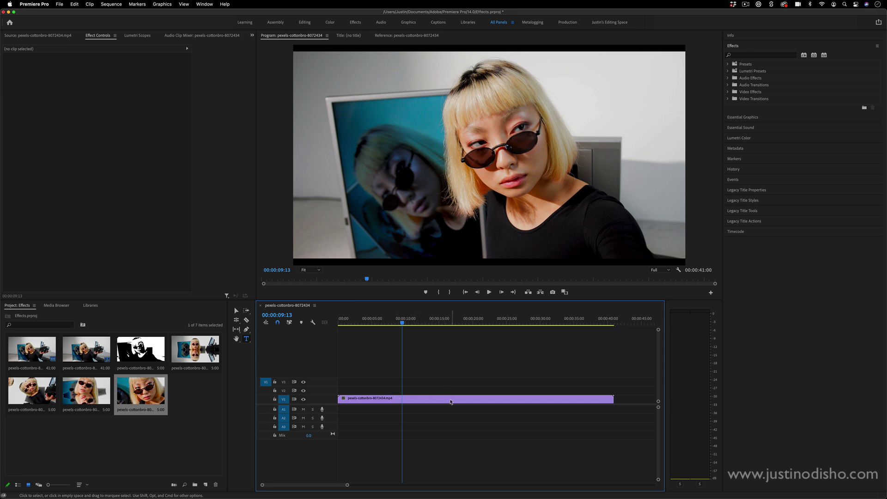
Select the V1 clip and show its Motion, Opacity and Time Remapping properties in Effect Controls
{"action": "left_click", "coordinate": [451, 402]}
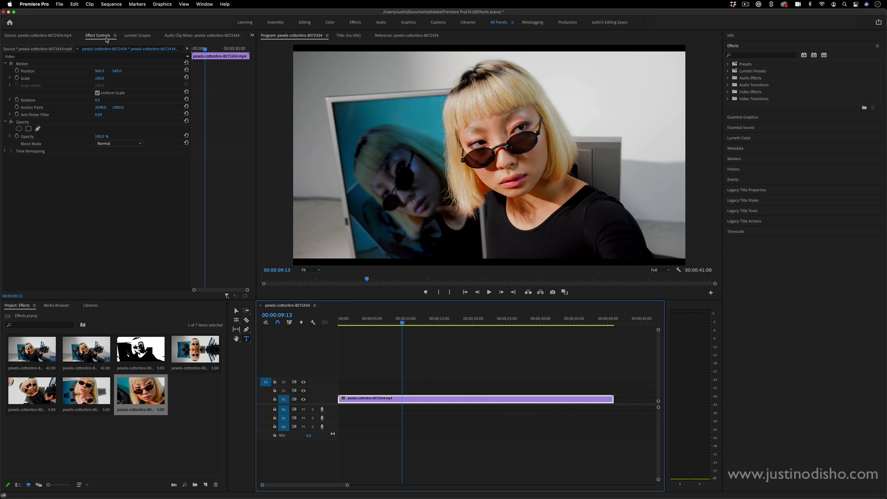
{"action": "left_click", "coordinate": [205, 4]}
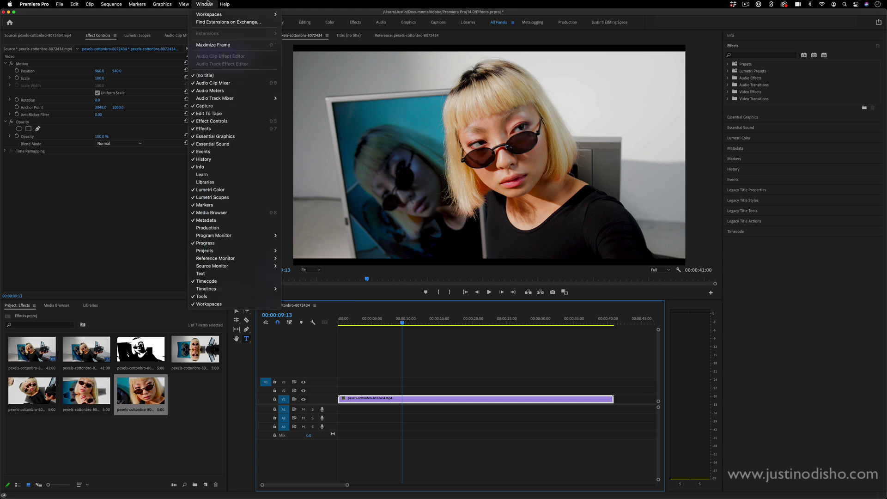
{"action": "left_click", "coordinate": [207, 122]}
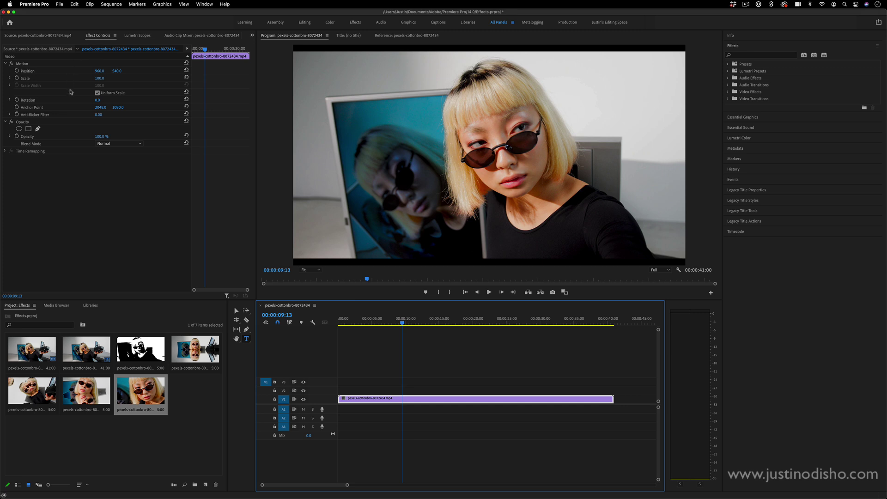
{"action": "left_click", "coordinate": [22, 64]}
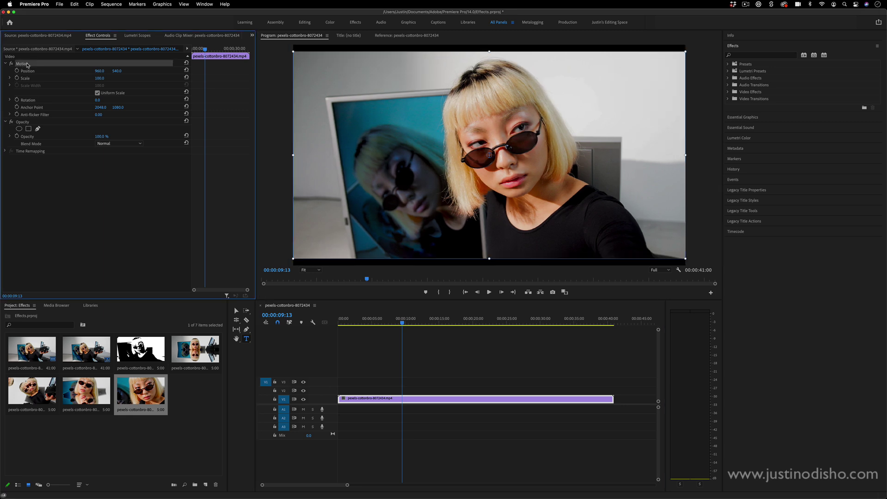
{"action": "left_click", "coordinate": [22, 122]}
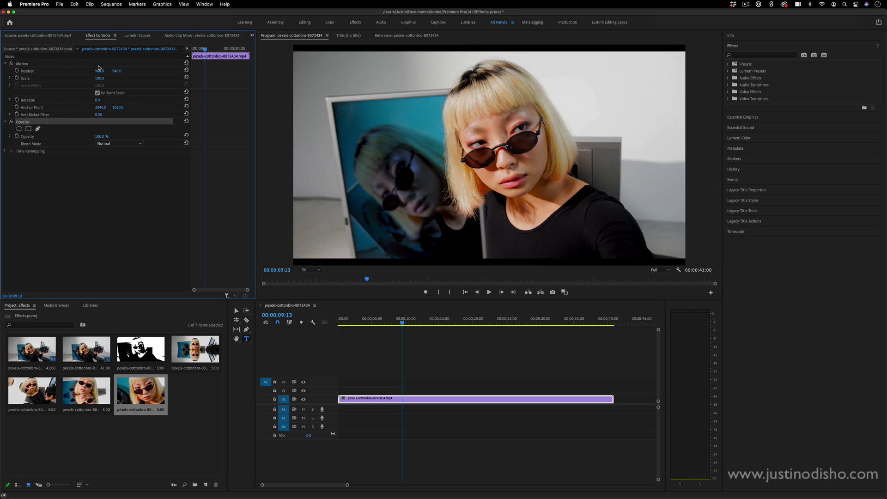
{"action": "left_click_drag", "start_coordinate": [99, 70], "coordinate": [101, 71]}
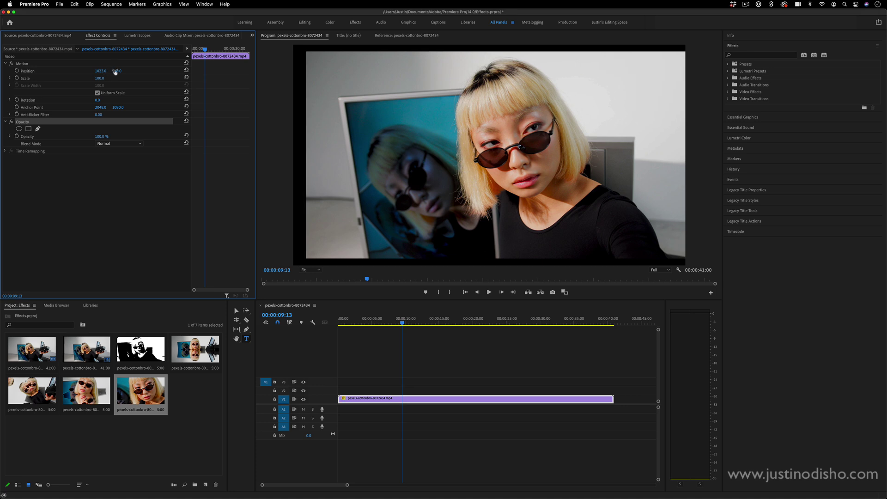
{"action": "left_click", "coordinate": [187, 70]}
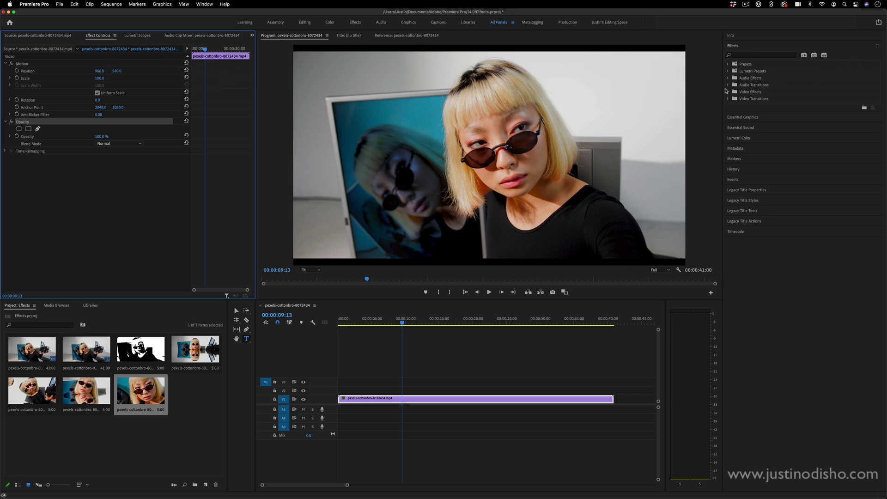
{"action": "left_click", "coordinate": [739, 47]}
{"action": "left_click", "coordinate": [749, 48]}
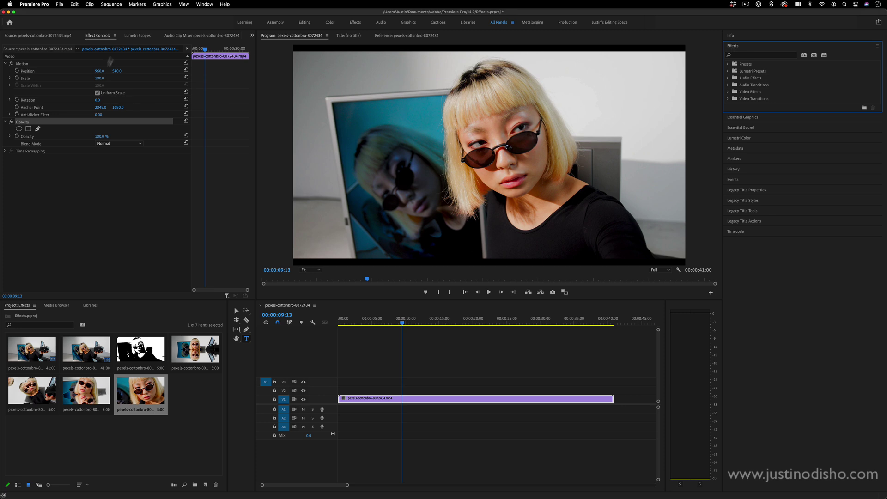
Apply the Video Effects > Distort > Mirror effect to the clip
{"action": "left_click", "coordinate": [204, 4]}
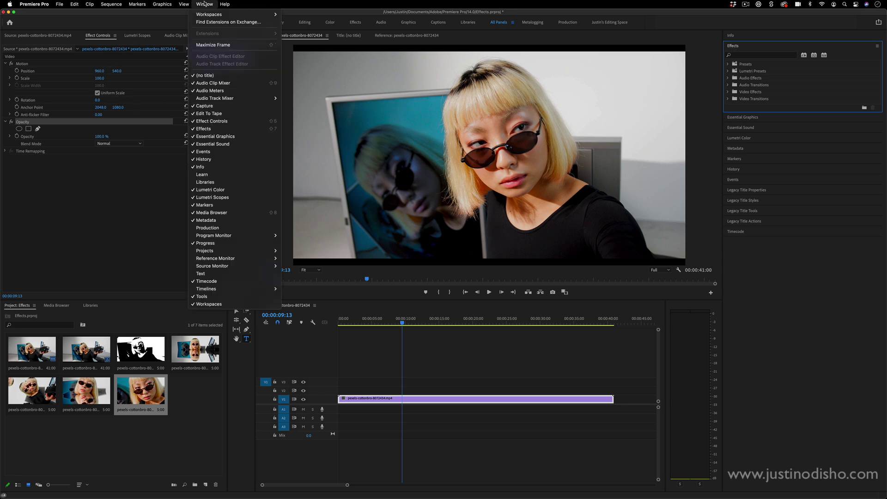
{"action": "left_click", "coordinate": [215, 130]}
{"action": "left_click", "coordinate": [728, 92]}
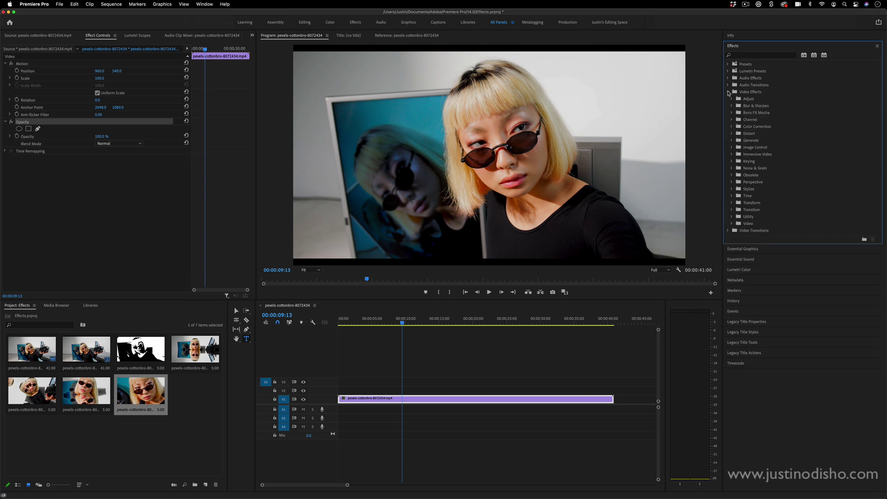
{"action": "left_click", "coordinate": [732, 133]}
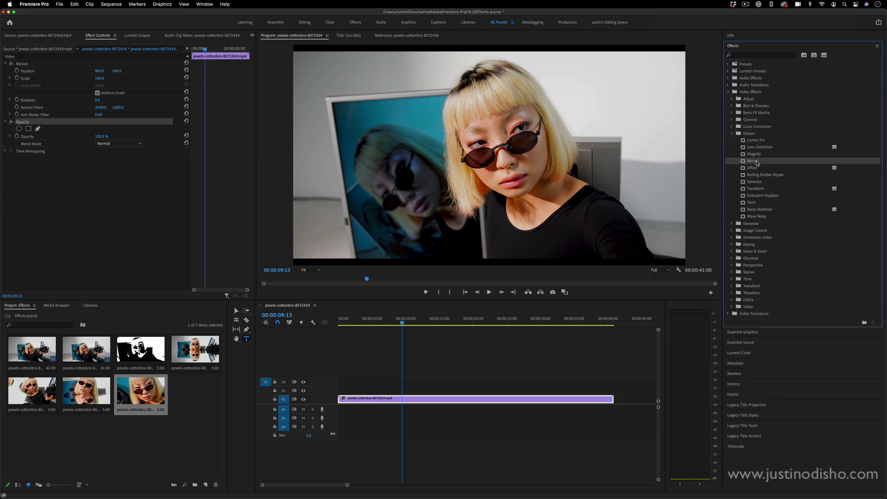
{"action": "left_click_drag", "start_coordinate": [758, 163], "coordinate": [394, 397]}
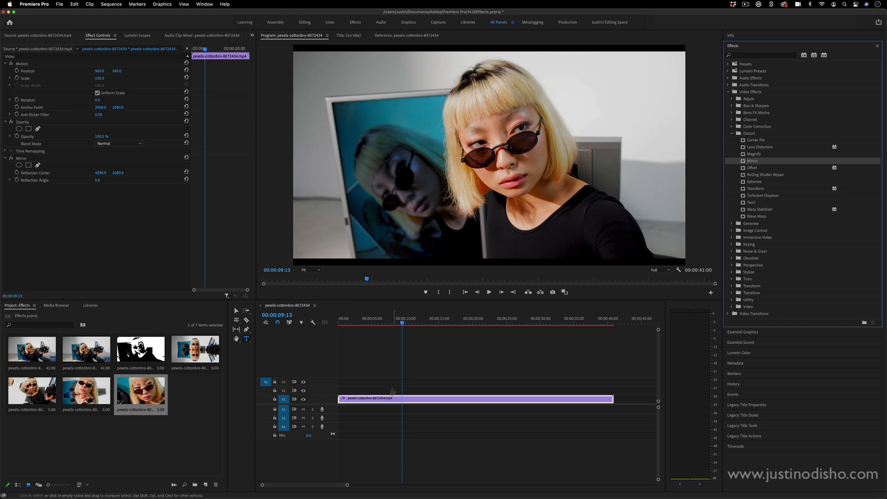
Set the Mirror effect's Reflection Angle to 90°
{"action": "left_click", "coordinate": [24, 158]}
{"action": "left_click_drag", "start_coordinate": [105, 180], "coordinate": [100, 180]}
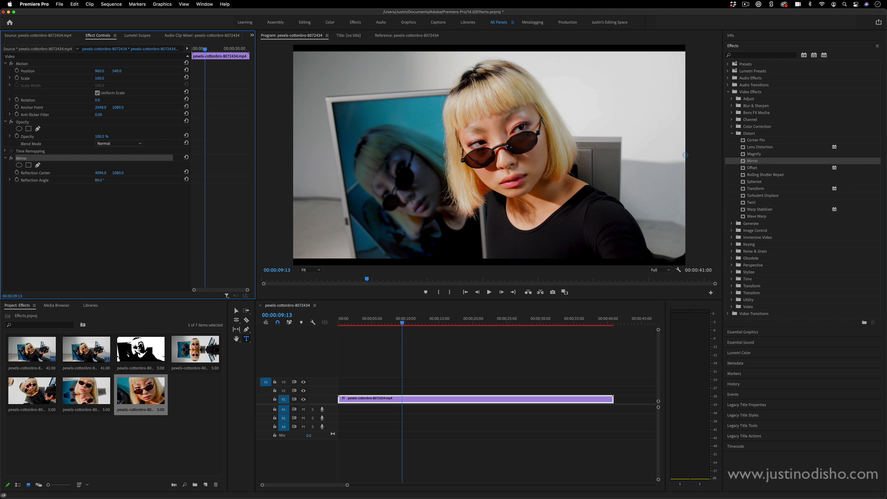
{"action": "left_click_drag", "start_coordinate": [98, 180], "coordinate": [102, 180]}
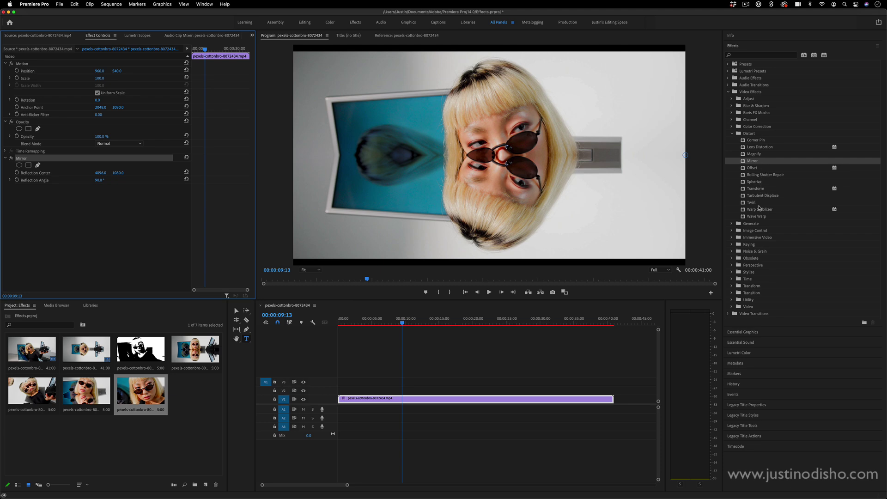
Add Twirl at a 120° angle, scale the clip to 120, and move the playhead to 00:00:23:02
{"action": "left_click_drag", "start_coordinate": [754, 203], "coordinate": [411, 402]}
{"action": "left_click_drag", "start_coordinate": [97, 202], "coordinate": [153, 202]}
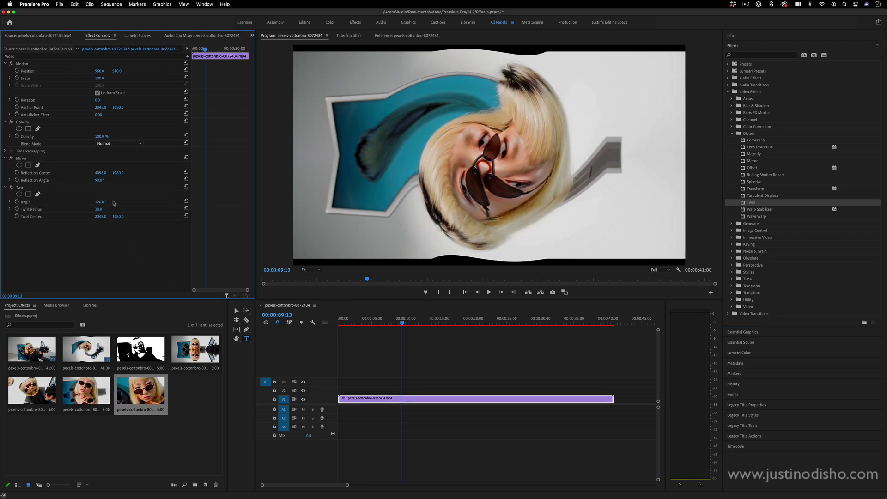
{"action": "left_click_drag", "start_coordinate": [98, 79], "coordinate": [104, 78]}
{"action": "left_click", "coordinate": [493, 323]}
{"action": "left_click", "coordinate": [493, 323]}
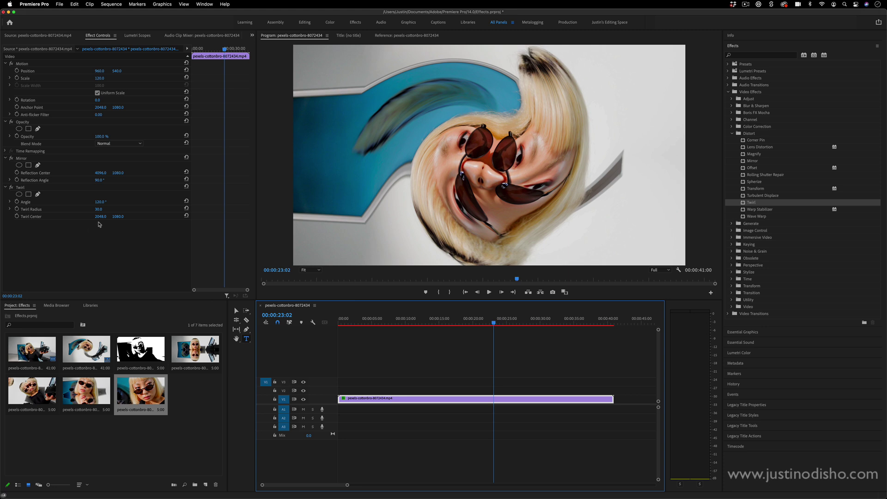
Drag the Twirl effect above Mirror in the clip's effect stack
{"action": "left_click", "coordinate": [26, 187]}
{"action": "left_click", "coordinate": [21, 158]}
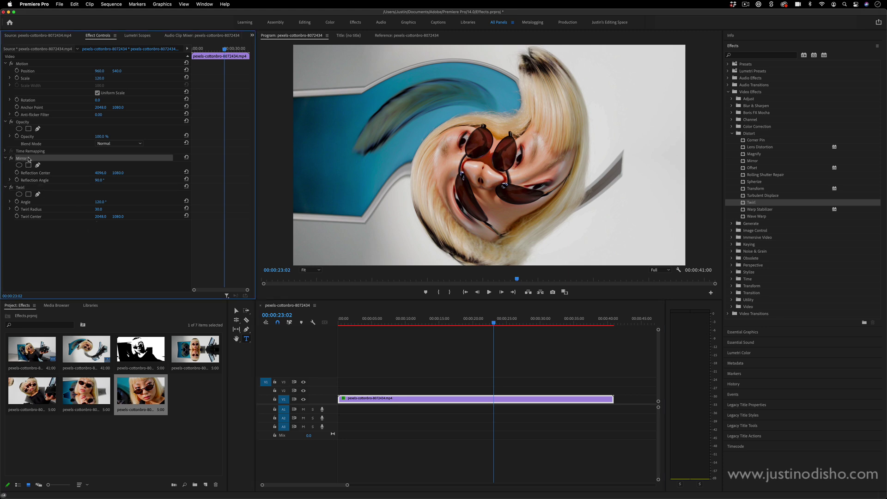
{"action": "left_click", "coordinate": [24, 188]}
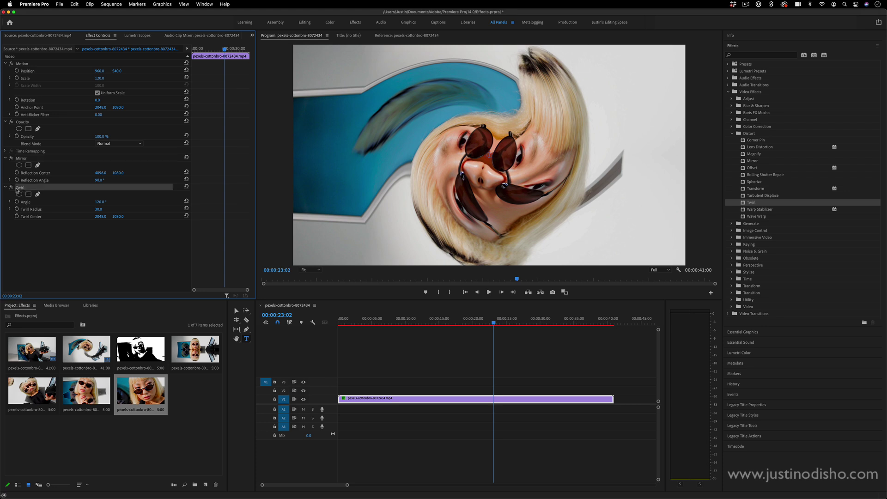
{"action": "left_click_drag", "start_coordinate": [23, 190], "coordinate": [26, 156]}
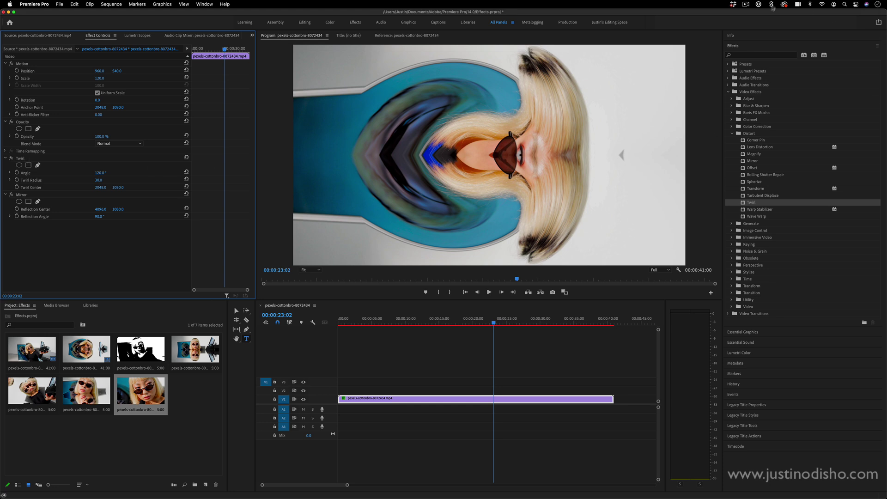
Search for 'inve', apply Invert to the clip and set its Channel to Green
{"action": "left_click", "coordinate": [746, 56]}
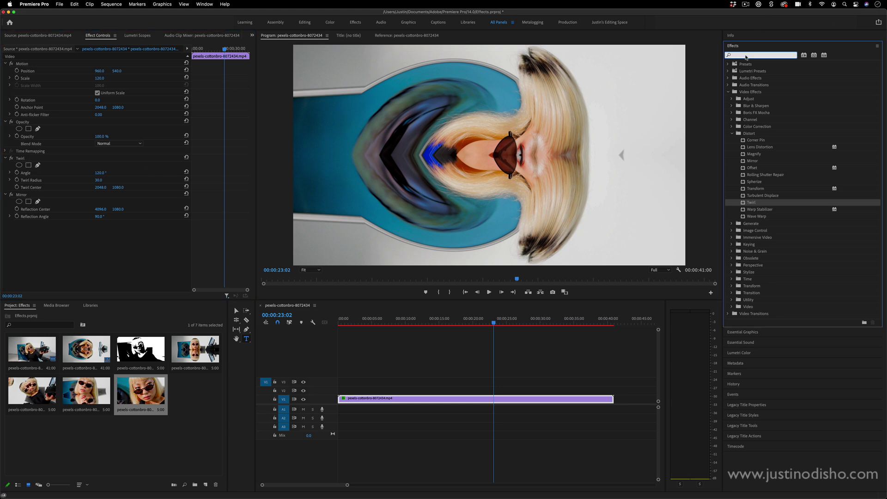
{"action": "type", "text": "invert"}
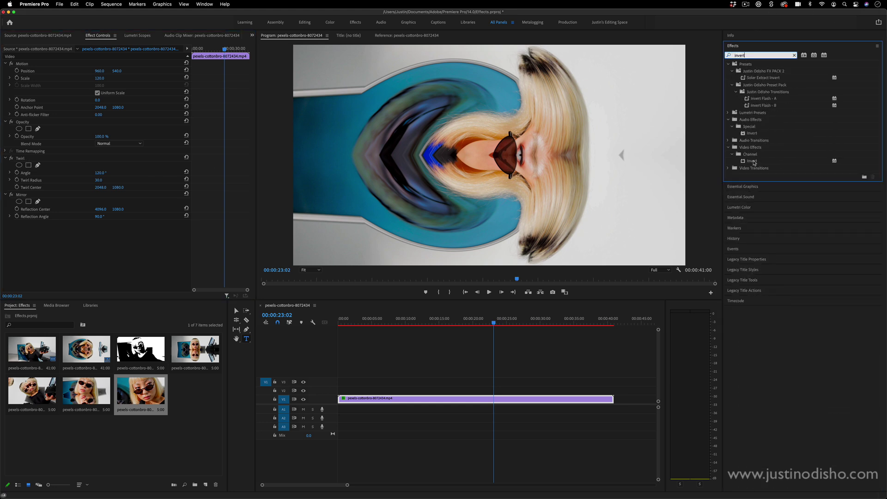
{"action": "left_click_drag", "start_coordinate": [752, 161], "coordinate": [475, 401]}
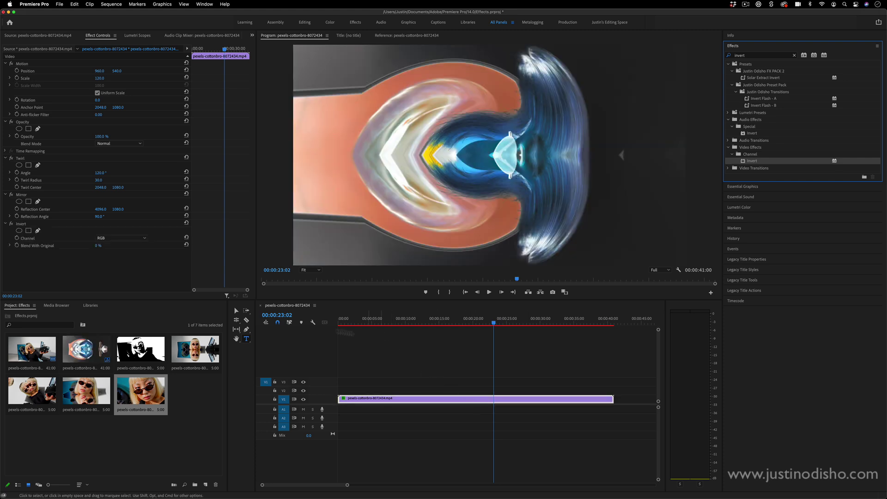
{"action": "left_click", "coordinate": [122, 239]}
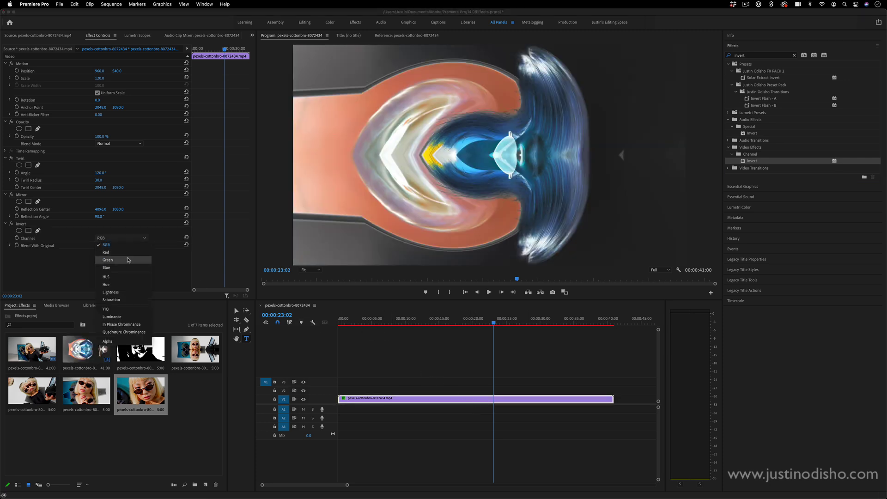
{"action": "left_click", "coordinate": [129, 260]}
Copy and paste the Invert effect and set the duplicate's Channel to Hue
{"action": "left_click", "coordinate": [24, 224]}
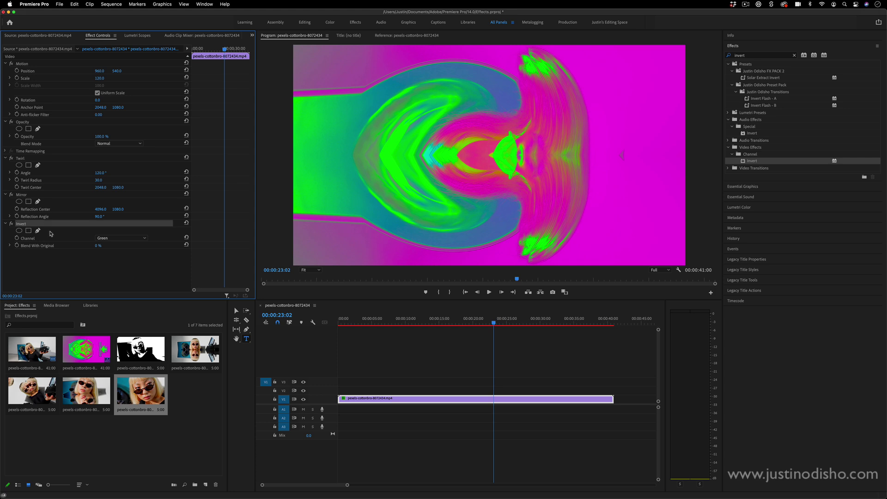
{"action": "key", "text": "super+c"}
{"action": "key", "text": "super+v"}
{"action": "left_click", "coordinate": [118, 267]}
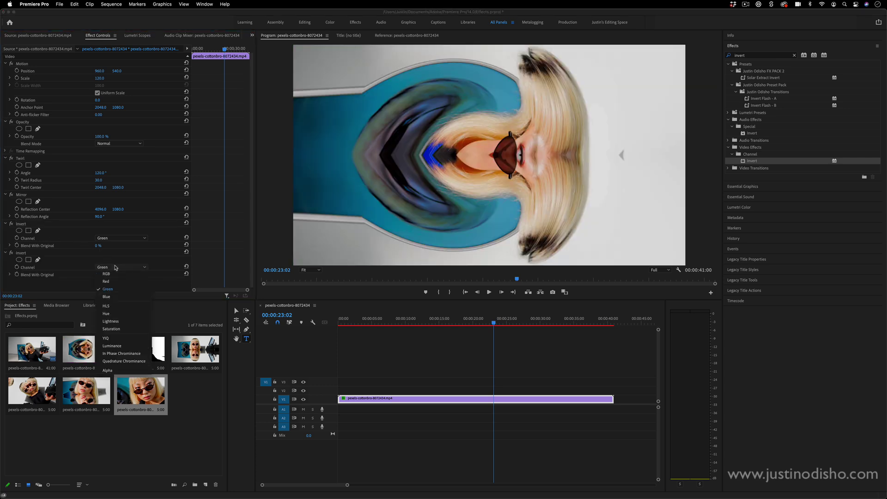
{"action": "left_click", "coordinate": [128, 296]}
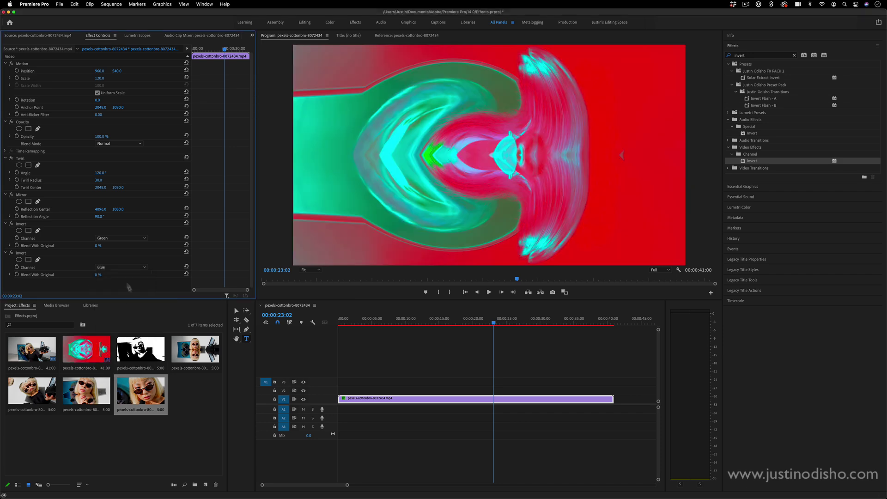
{"action": "left_click", "coordinate": [124, 267]}
{"action": "left_click", "coordinate": [125, 313]}
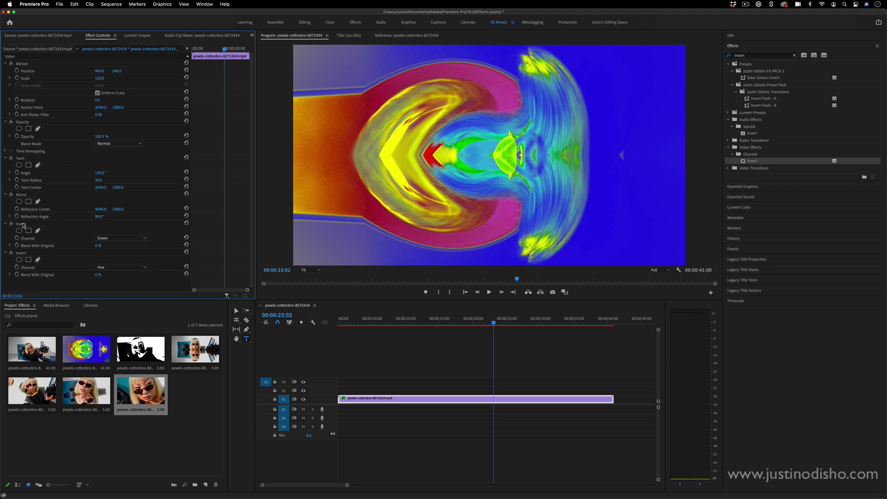
Move the first Invert below the Hue Invert, then toggle Mirror off and back on to compare
{"action": "mouse_move", "coordinate": [24, 225]}
{"action": "left_mouse_down"}
{"action": "mouse_move", "coordinate": [26, 274]}
{"action": "mouse_move", "coordinate": [29, 222]}
{"action": "left_mouse_up"}
{"action": "left_click", "coordinate": [27, 252]}
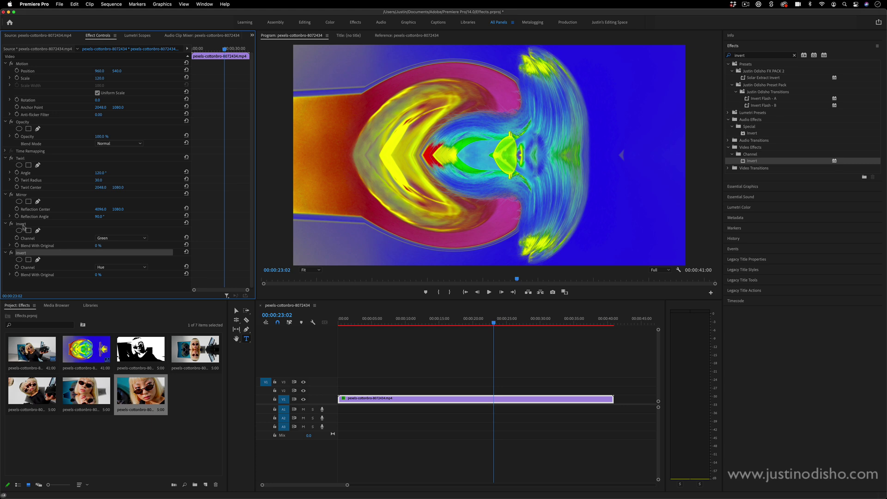
{"action": "left_click", "coordinate": [12, 195]}
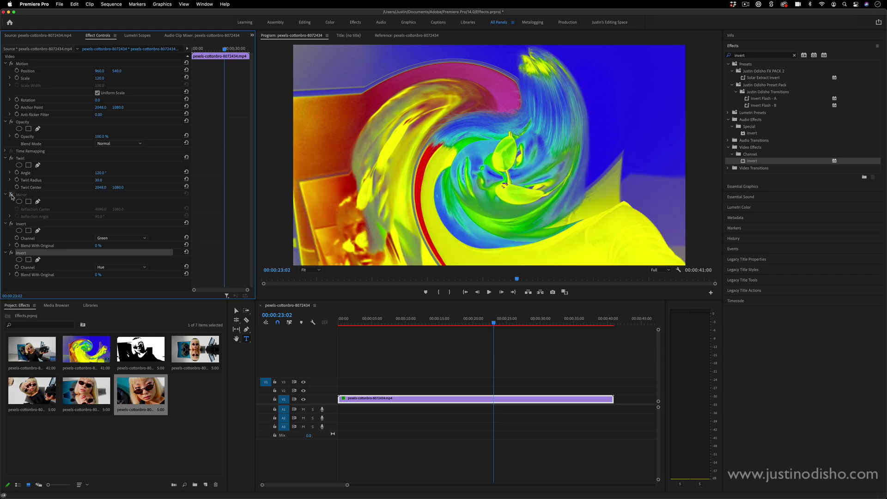
{"action": "left_click", "coordinate": [11, 195]}
Switch off Twirl, move the playhead to 00:00:29:23, and select Mirror
{"action": "left_click", "coordinate": [11, 158]}
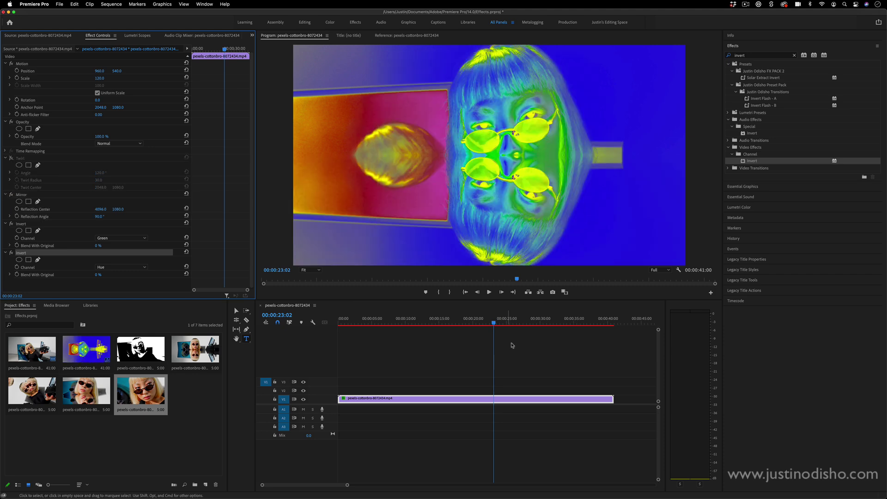
{"action": "left_click", "coordinate": [540, 322]}
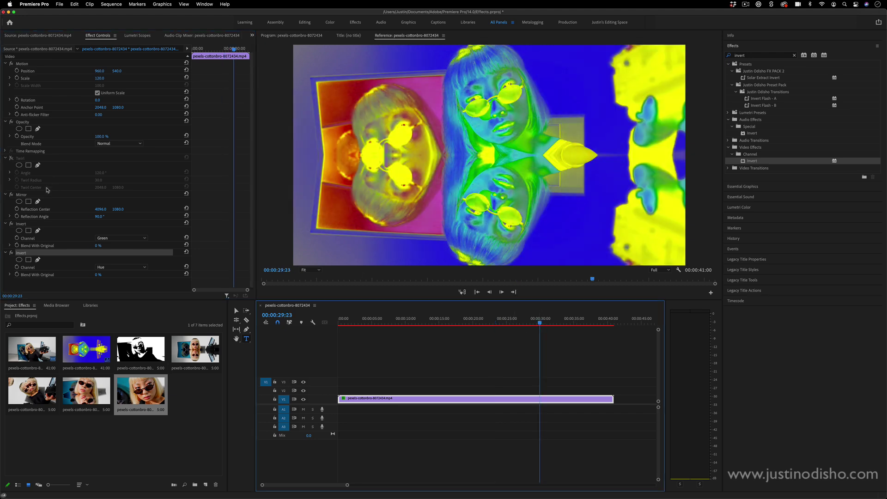
{"action": "left_click", "coordinate": [32, 195]}
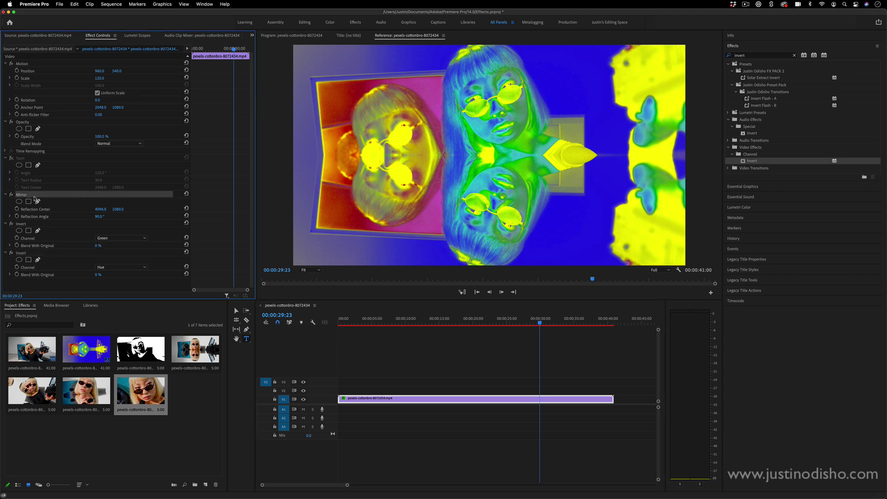
Duplicate Mirror, tilt the copy to 135° centred at 1168, 1080, and place Hue Invert below it
{"action": "key", "text": "super+c"}
{"action": "key", "text": "super+v"}
{"action": "scroll", "coordinate": [48, 222], "scroll_direction": "down", "scroll_amount": 2}
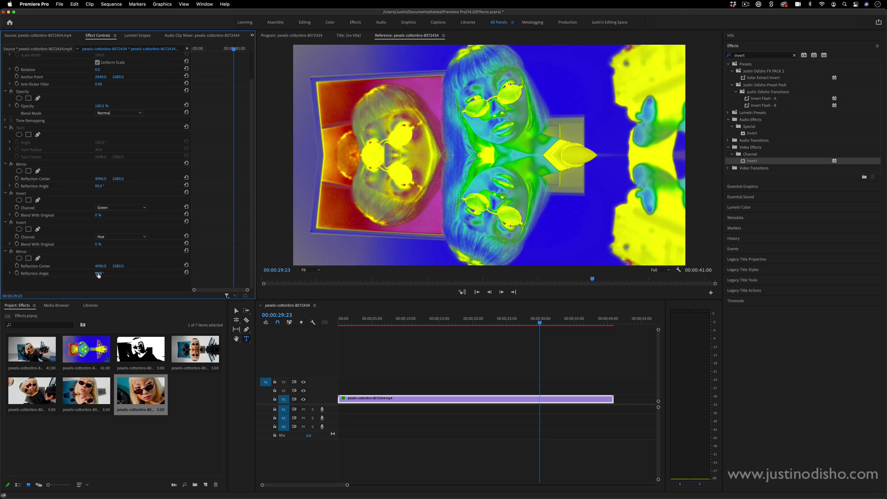
{"action": "left_click_drag", "start_coordinate": [99, 273], "coordinate": [28, 267]}
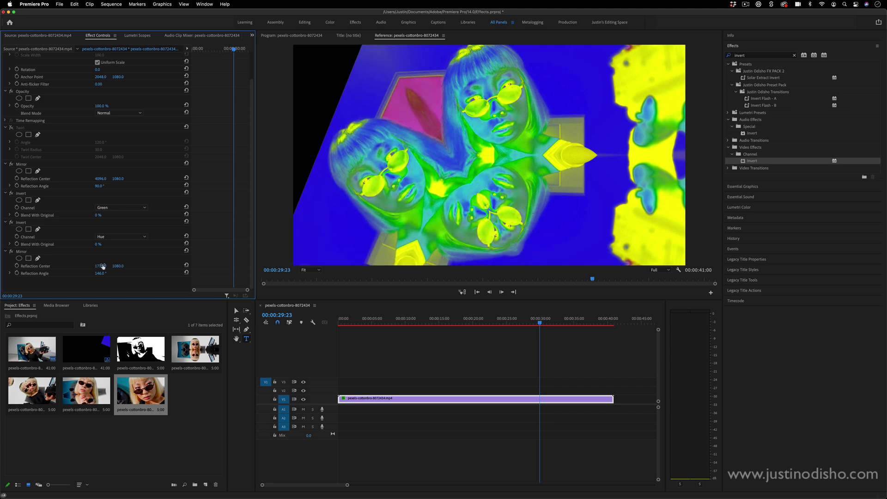
{"action": "left_click_drag", "start_coordinate": [99, 273], "coordinate": [89, 266]}
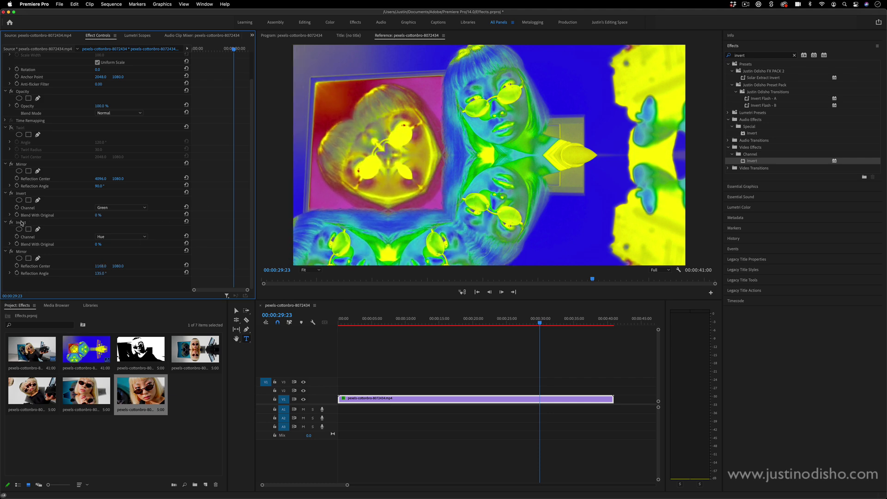
{"action": "mouse_move", "coordinate": [21, 223]}
{"action": "left_mouse_down"}
{"action": "mouse_move", "coordinate": [37, 282]}
{"action": "mouse_move", "coordinate": [32, 221]}
{"action": "left_mouse_up"}
{"action": "left_click", "coordinate": [401, 339]}
Create a new Adjustment Layer and place it on track V3 above the clip
{"action": "left_click", "coordinate": [150, 444]}
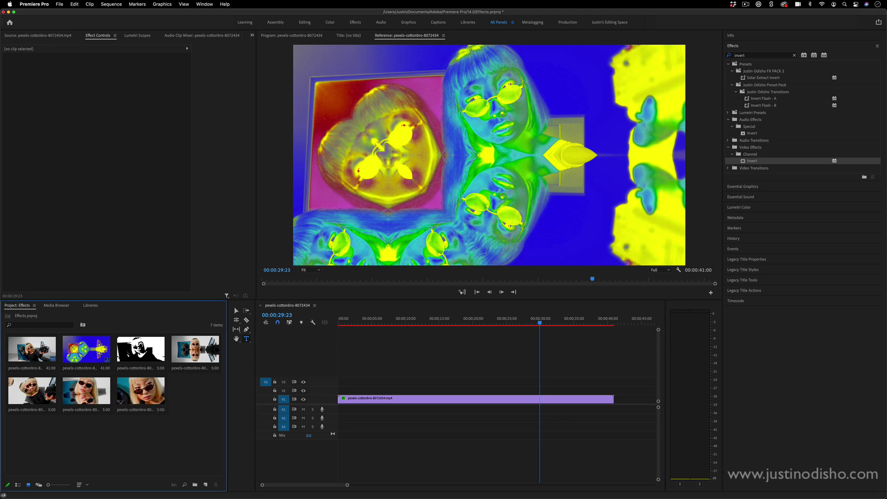
{"action": "left_click", "coordinate": [64, 3]}
{"action": "mouse_move", "coordinate": [66, 15]}
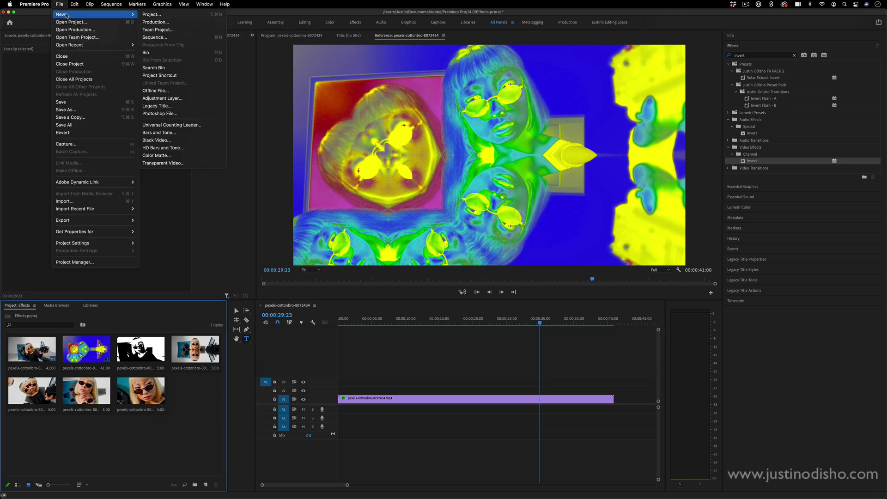
{"action": "left_click", "coordinate": [180, 98]}
{"action": "key", "text": "Return"}
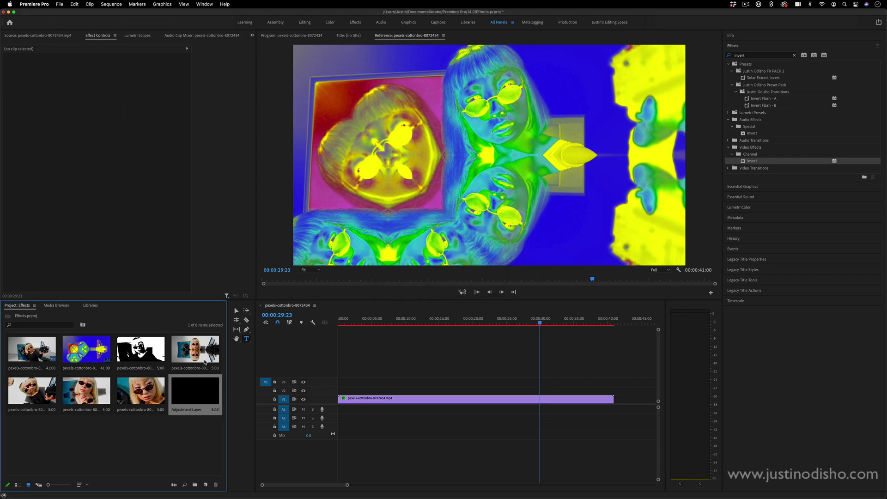
{"action": "left_click_drag", "start_coordinate": [195, 394], "coordinate": [655, 382]}
{"action": "scroll", "coordinate": [557, 390], "scroll_direction": "left", "scroll_amount": 2}
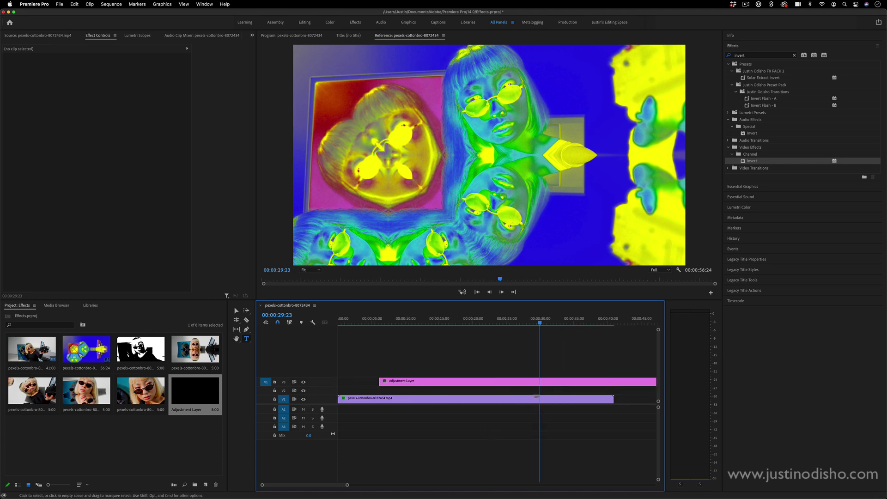
{"action": "left_click", "coordinate": [482, 385]}
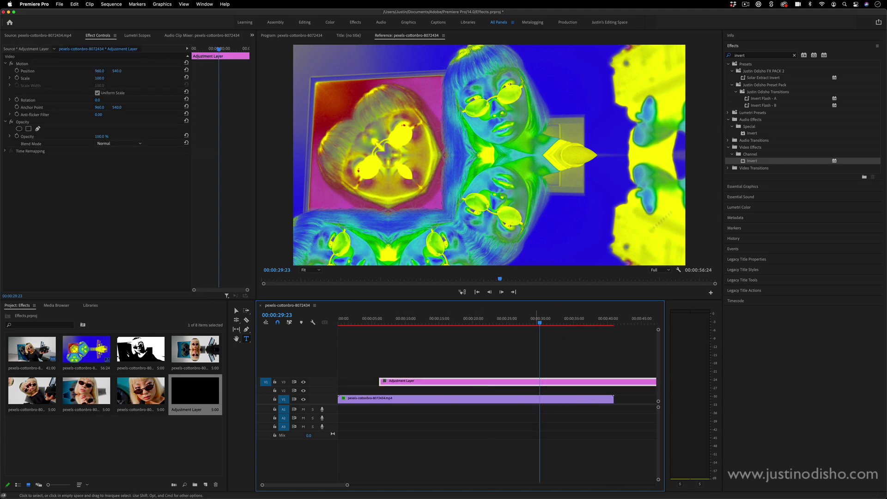
Clear the 'inve' search in the Effects panel and expand the Video Effects folder
{"action": "left_click", "coordinate": [793, 55]}
{"action": "left_click", "coordinate": [795, 55]}
{"action": "left_click", "coordinate": [729, 92]}
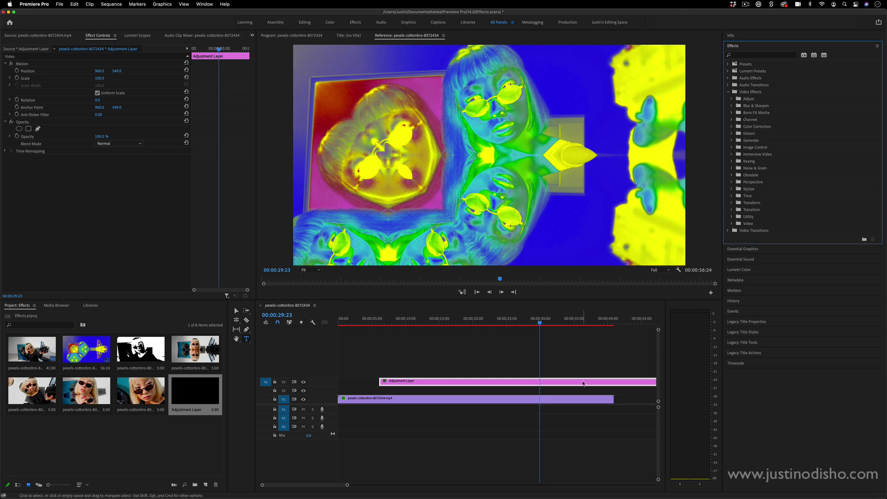
Apply Stylize > Mosaic to the Adjustment Layer with 40 horizontal and 17 vertical blocks
{"action": "left_click", "coordinate": [731, 189]}
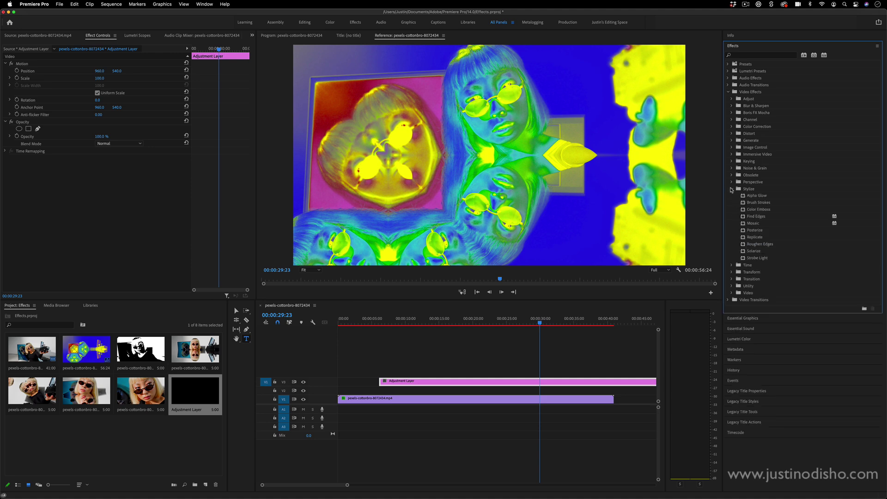
{"action": "left_click_drag", "start_coordinate": [757, 225], "coordinate": [563, 381]}
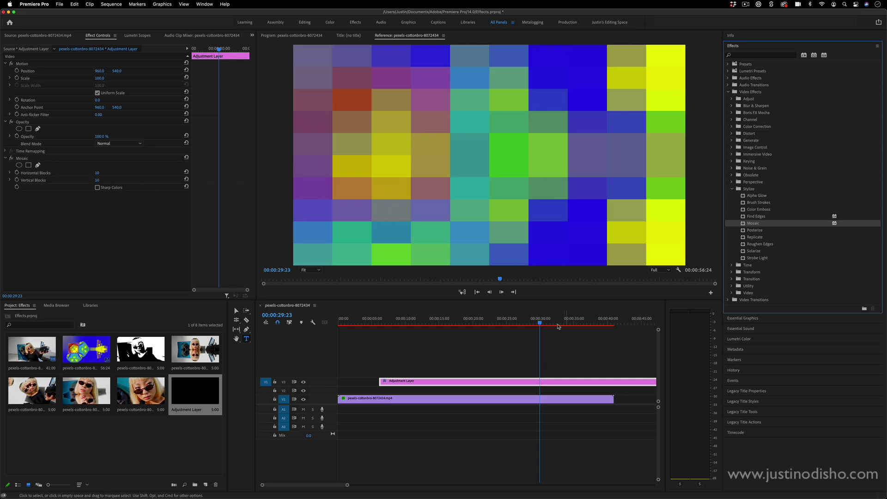
{"action": "left_click_drag", "start_coordinate": [97, 173], "coordinate": [104, 180]}
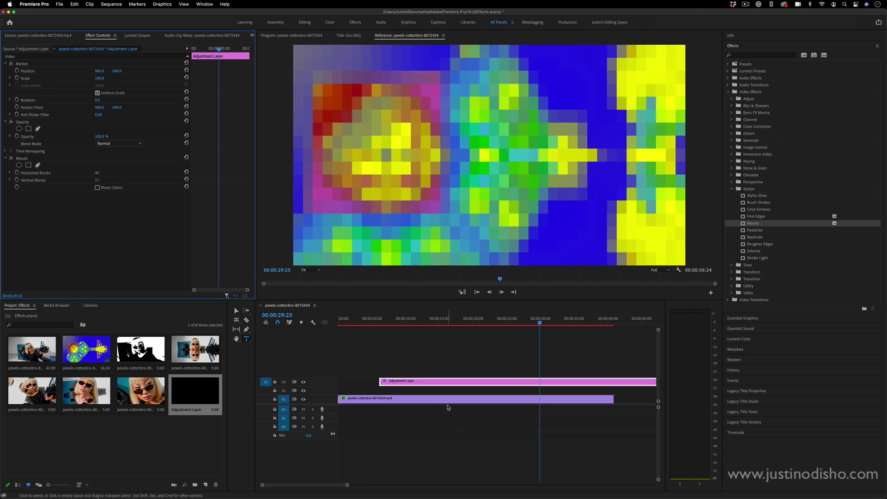
{"action": "left_click", "coordinate": [449, 399]}
Add a 'TEXT' title in the Program monitor and move its clip to V2 under the adjustment layer
{"action": "left_click", "coordinate": [303, 382]}
{"action": "left_click", "coordinate": [304, 381]}
{"action": "left_click", "coordinate": [391, 130]}
{"action": "type", "text": "TEXT"}
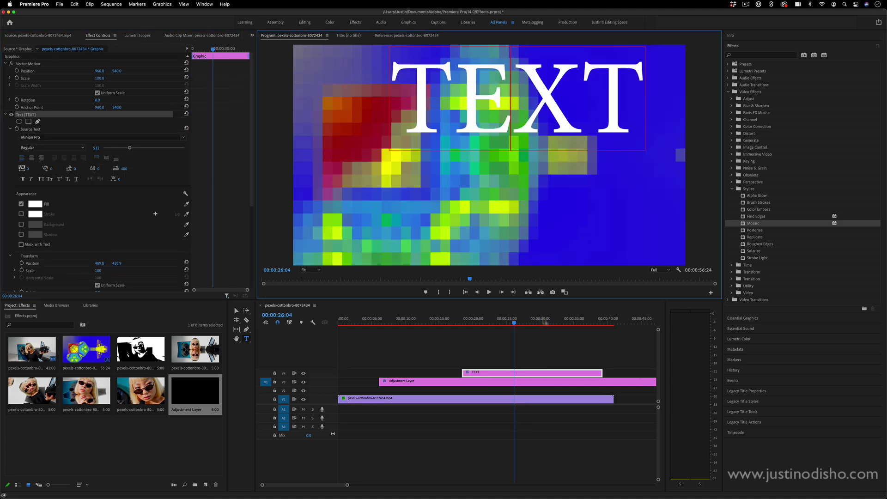
{"action": "left_click", "coordinate": [550, 341]}
{"action": "left_click_drag", "start_coordinate": [533, 373], "coordinate": [533, 390]}
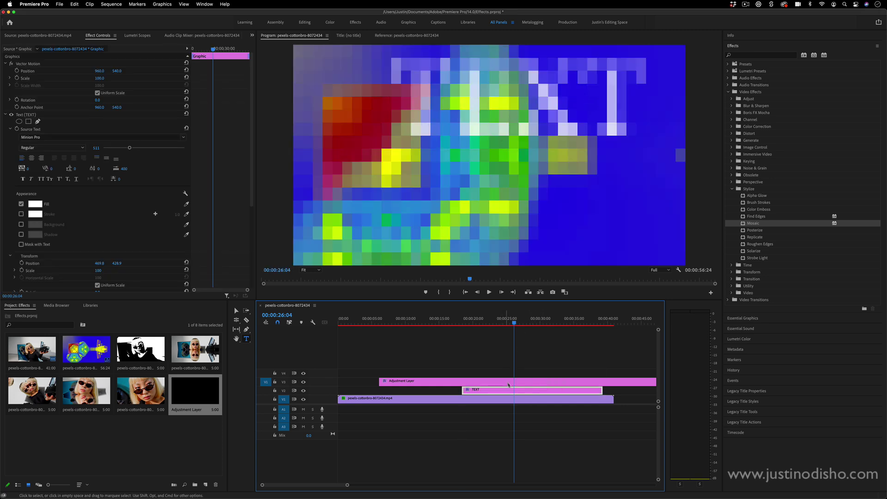
Scrub the Adjustment Layer's Motion Scale up to 133 in Effect Controls
{"action": "left_click", "coordinate": [481, 382]}
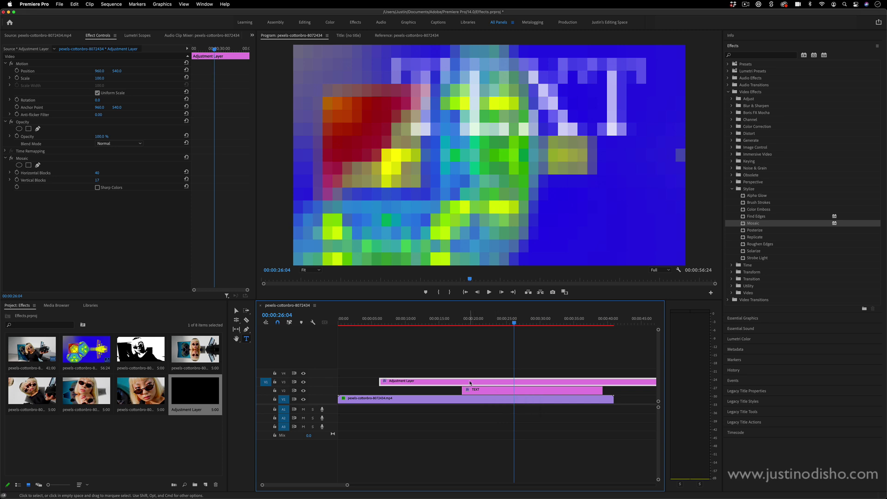
{"action": "left_click_drag", "start_coordinate": [99, 78], "coordinate": [134, 78]}
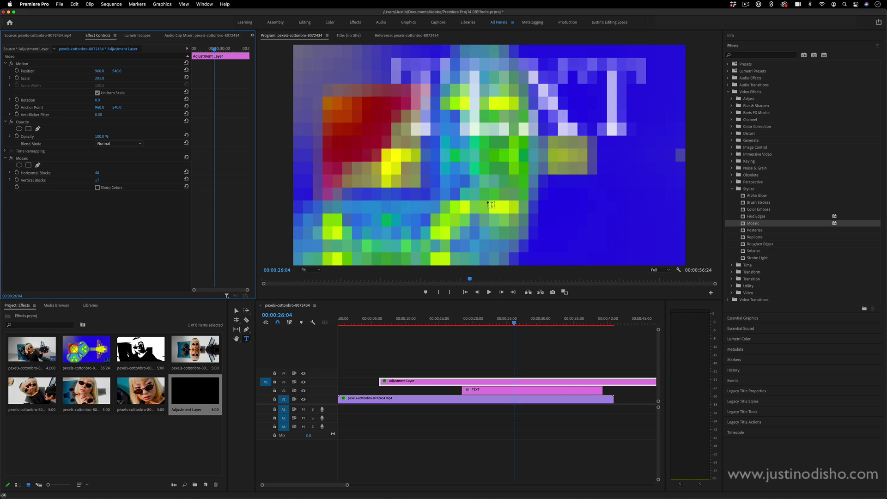
{"action": "mouse_move", "coordinate": [93, 79]}
{"action": "left_mouse_down"}
{"action": "mouse_move", "coordinate": [102, 80]}
{"action": "mouse_move", "coordinate": [67, 78]}
{"action": "mouse_move", "coordinate": [85, 78]}
{"action": "left_mouse_up"}
Apply the Transform effect to the Adjustment Layer and raise its Scale to zoom the mosaic
{"action": "left_click", "coordinate": [747, 56]}
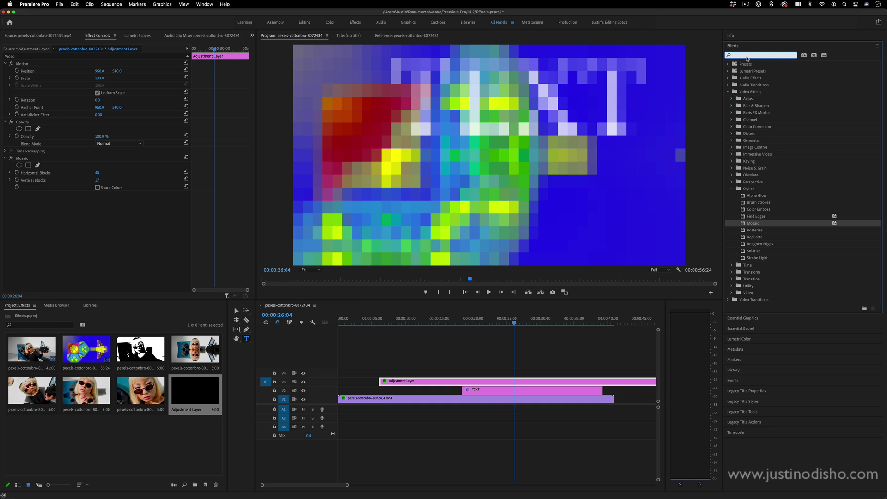
{"action": "type", "text": "transform"}
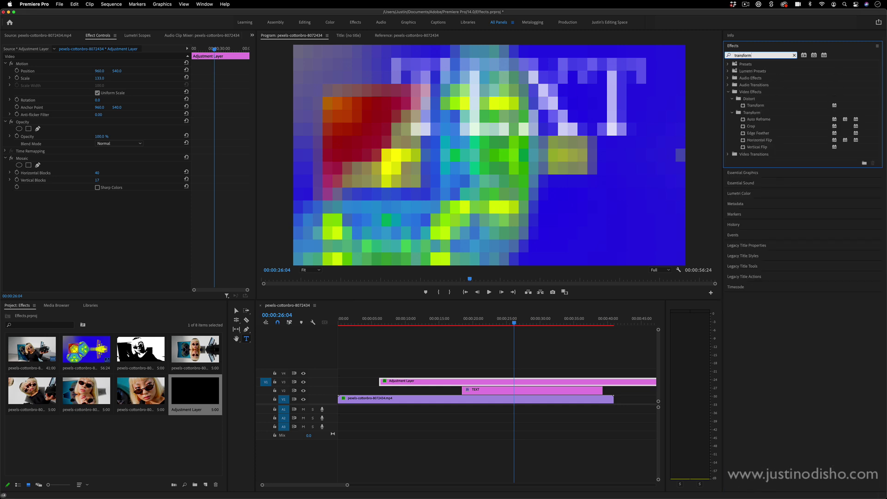
{"action": "left_click_drag", "start_coordinate": [763, 107], "coordinate": [531, 385]}
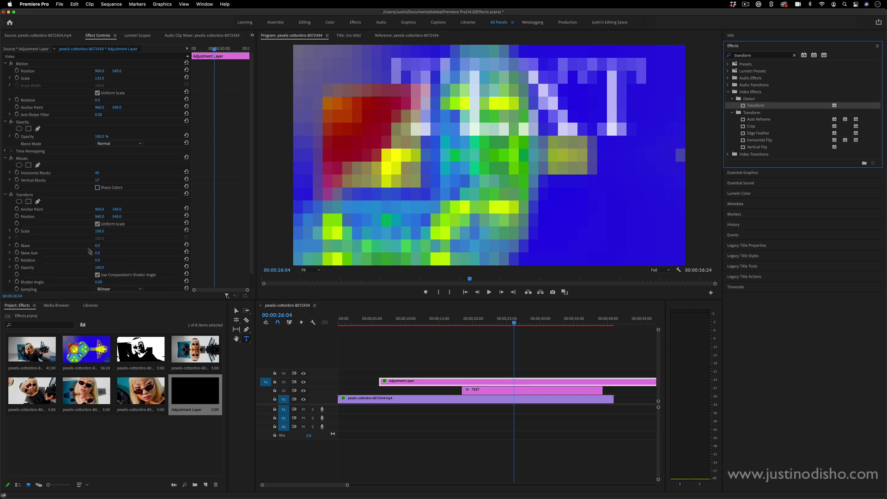
{"action": "left_click_drag", "start_coordinate": [98, 231], "coordinate": [129, 231]}
{"action": "left_click", "coordinate": [28, 195]}
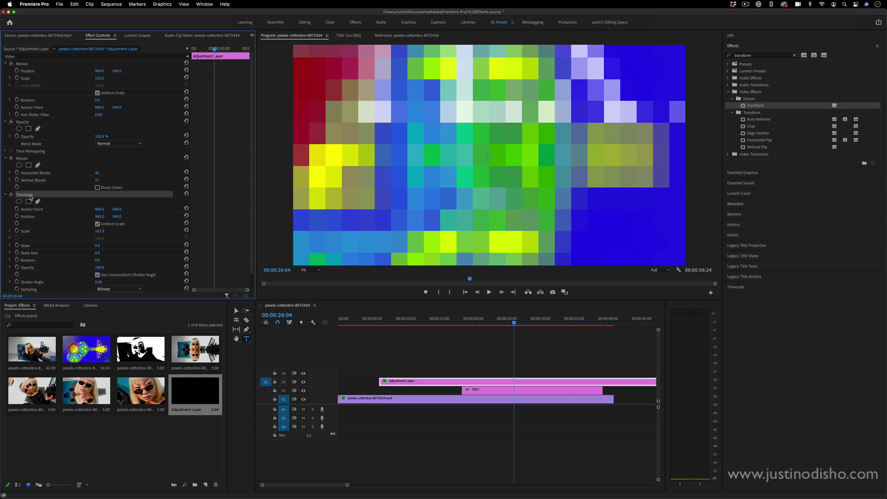
{"action": "left_click", "coordinate": [11, 60]}
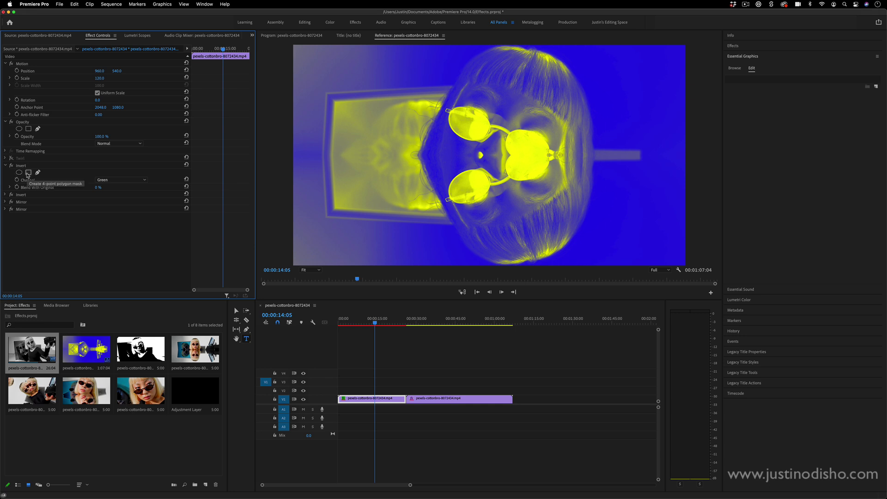
Add a rectangle mask to the first Invert and move it over the face's upper right
{"action": "left_click", "coordinate": [48, 166]}
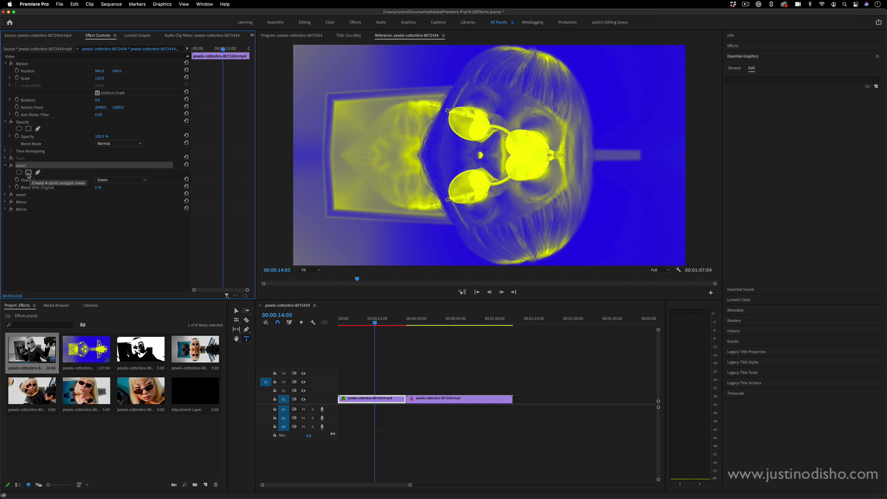
{"action": "left_click", "coordinate": [29, 173]}
{"action": "left_click", "coordinate": [21, 166]}
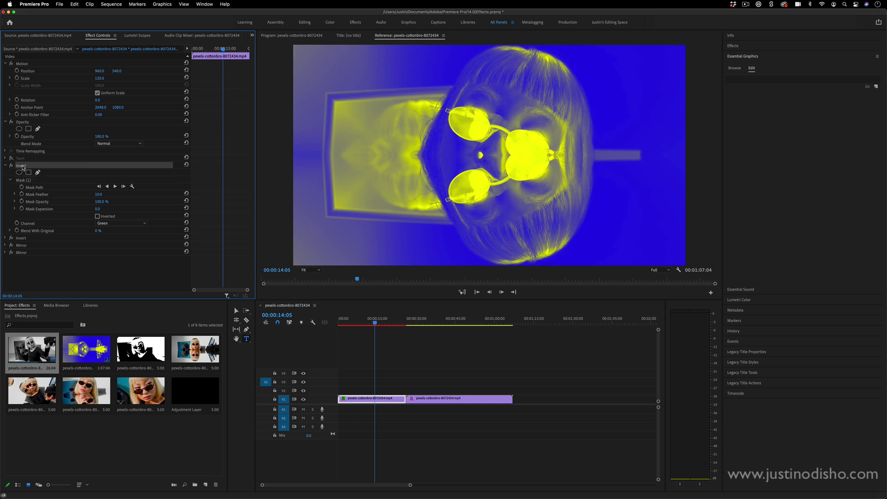
{"action": "key", "text": "shift+4"}
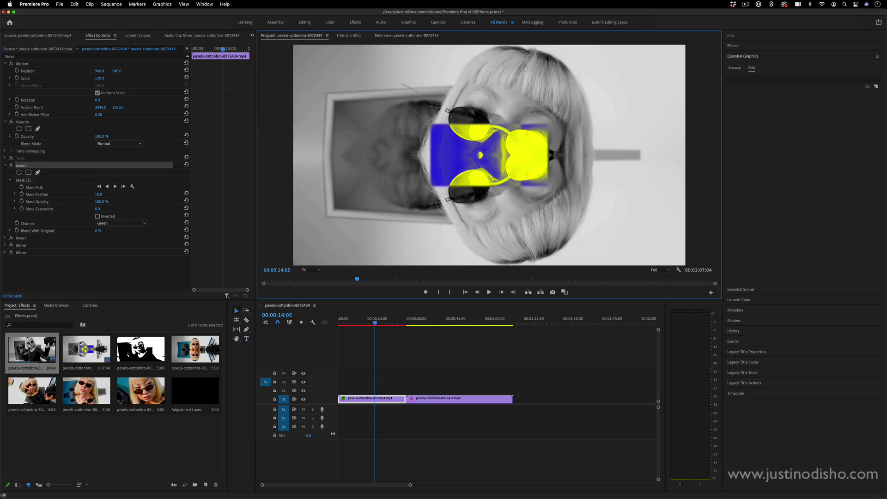
{"action": "left_click", "coordinate": [24, 181]}
{"action": "left_click_drag", "start_coordinate": [522, 137], "coordinate": [593, 115]}
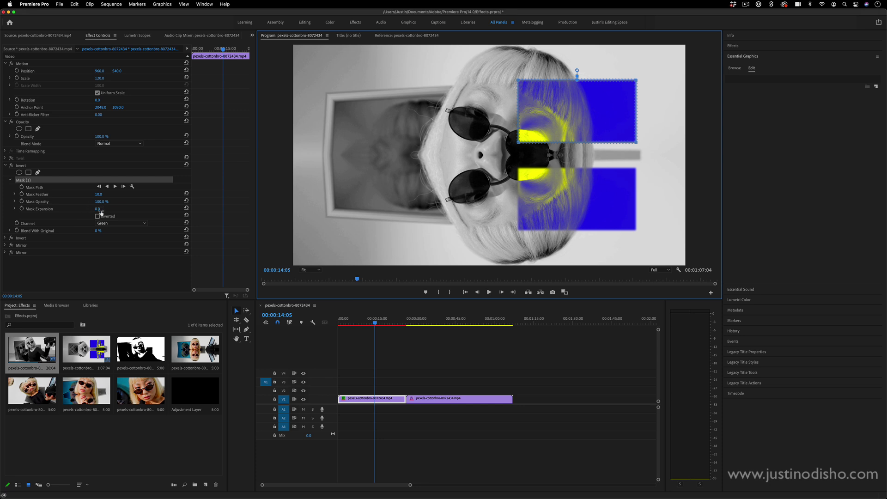
Increase the Invert mask's feather, shift it left over the face and skew its top-left corner
{"action": "mouse_move", "coordinate": [98, 195]}
{"action": "left_mouse_down"}
{"action": "mouse_move", "coordinate": [194, 195]}
{"action": "mouse_move", "coordinate": [113, 194]}
{"action": "left_mouse_up"}
{"action": "left_click_drag", "start_coordinate": [596, 95], "coordinate": [576, 107]}
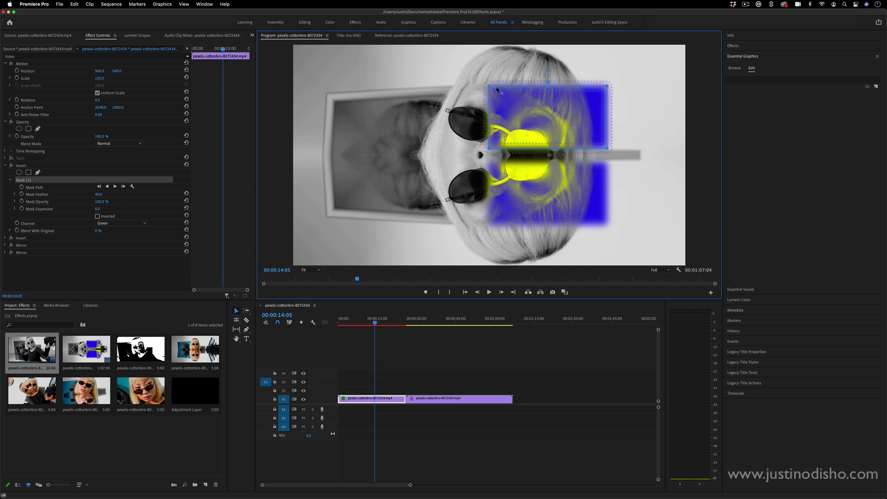
{"action": "left_click_drag", "start_coordinate": [488, 86], "coordinate": [506, 54]}
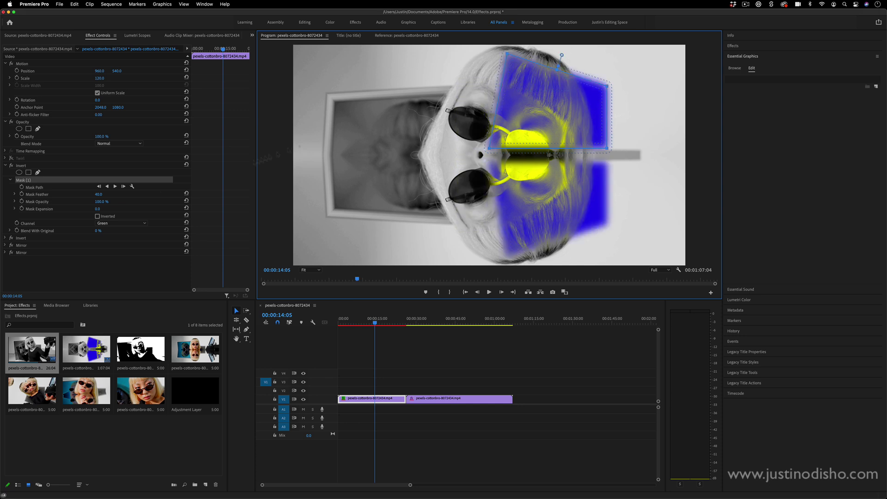
Set the Invert Mask Opacity to 53%, then nudge it slightly higher
{"action": "left_click", "coordinate": [100, 201]}
{"action": "type", "text": "53"}
{"action": "key", "text": "Return"}
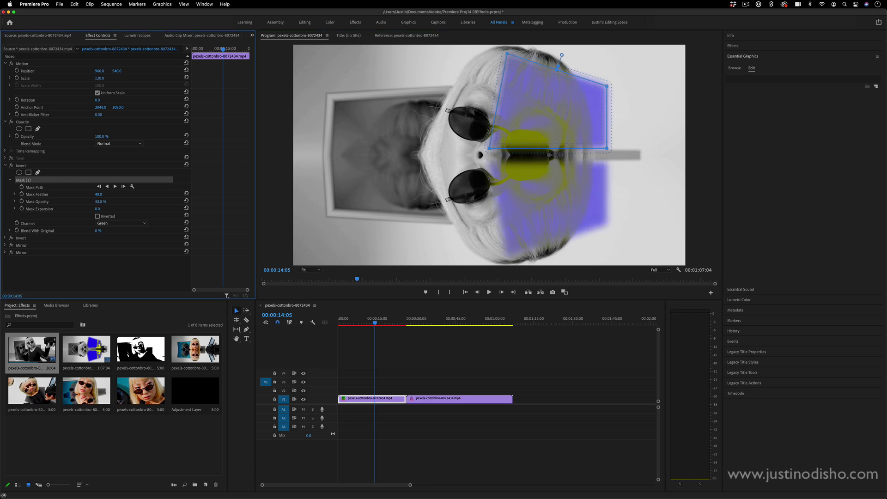
{"action": "left_click_drag", "start_coordinate": [100, 201], "coordinate": [112, 202]}
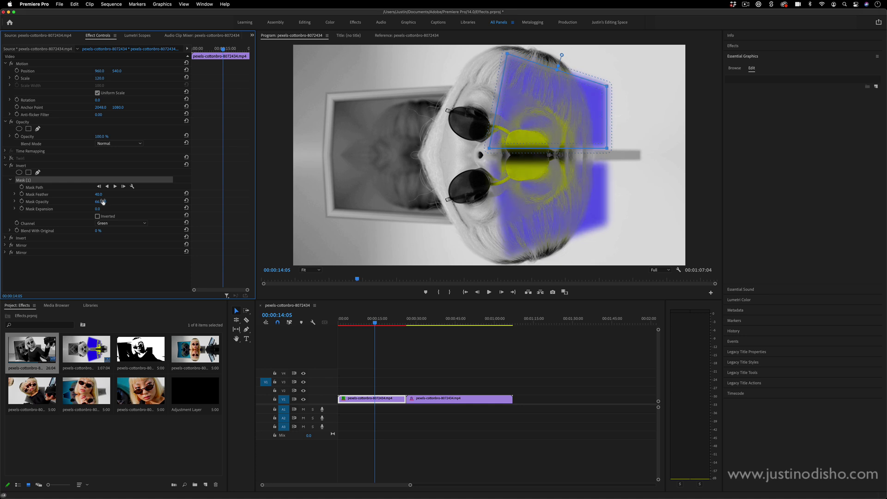
Switch off the second Invert and Mirror, and stretch the Invert mask past the frame on the right
{"action": "left_click", "coordinate": [11, 245]}
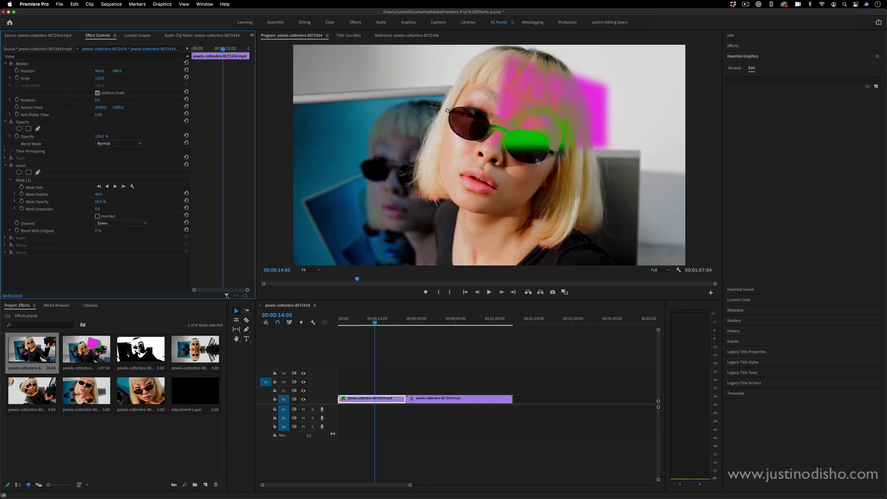
{"action": "left_click", "coordinate": [26, 167]}
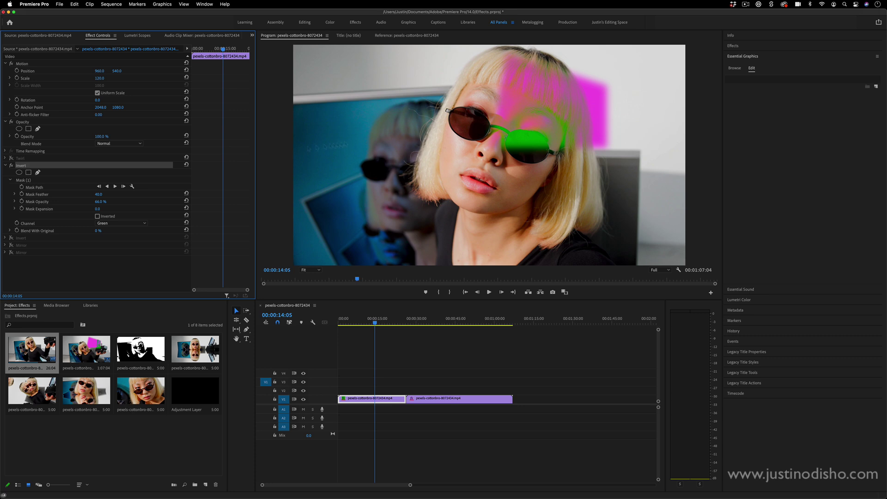
{"action": "left_click", "coordinate": [33, 180]}
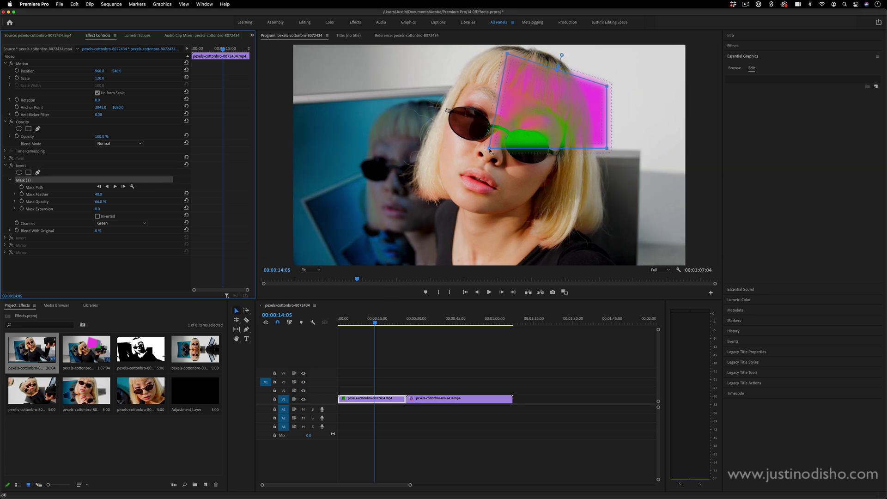
{"action": "left_click_drag", "start_coordinate": [489, 149], "coordinate": [512, 281]}
{"action": "left_click_drag", "start_coordinate": [607, 87], "coordinate": [689, 26]}
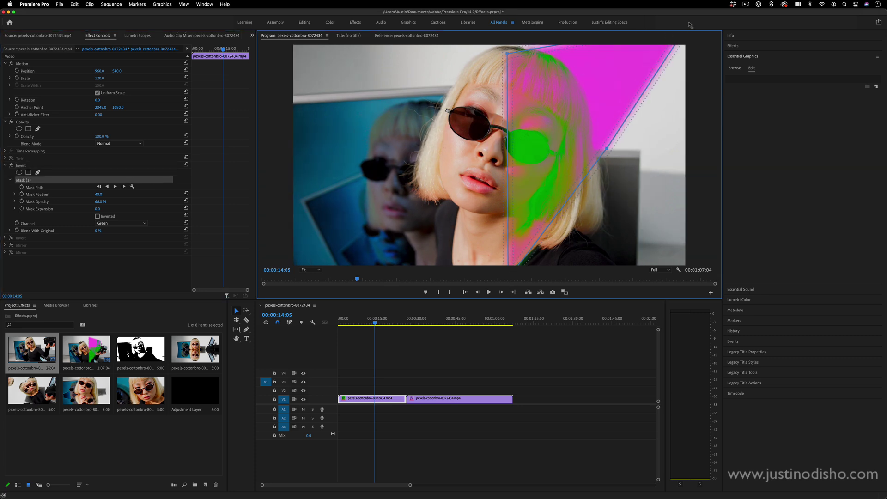
{"action": "left_click_drag", "start_coordinate": [606, 149], "coordinate": [717, 231]}
{"action": "left_click_drag", "start_coordinate": [506, 54], "coordinate": [510, 26]}
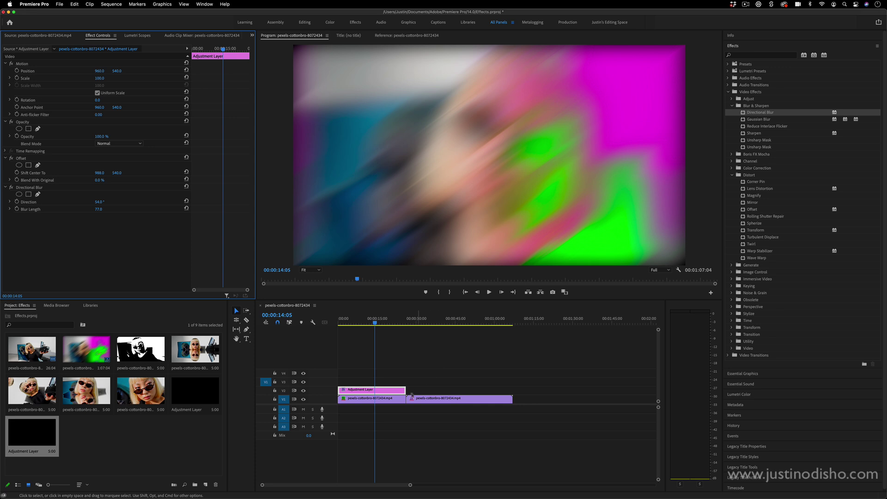
Move the Adjustment Layer to V3 and mask its Opacity to a vertical strip over the face's left
{"action": "left_click", "coordinate": [387, 392]}
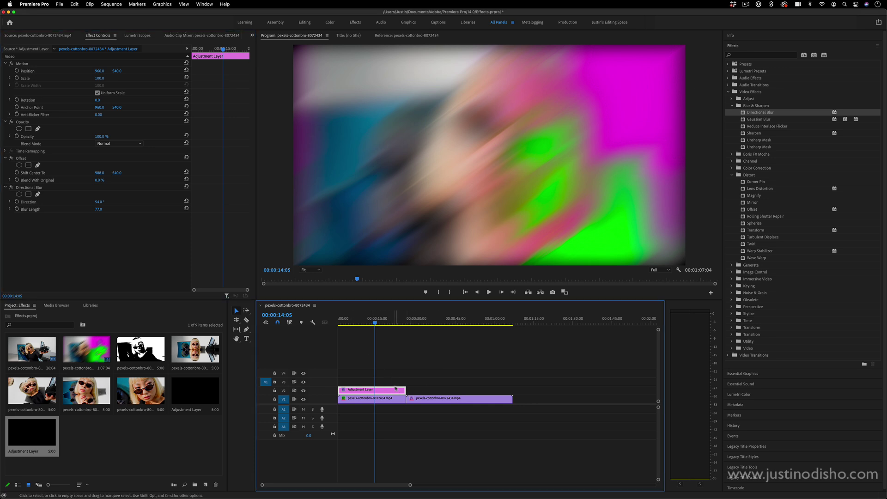
{"action": "left_click_drag", "start_coordinate": [393, 391], "coordinate": [391, 381]}
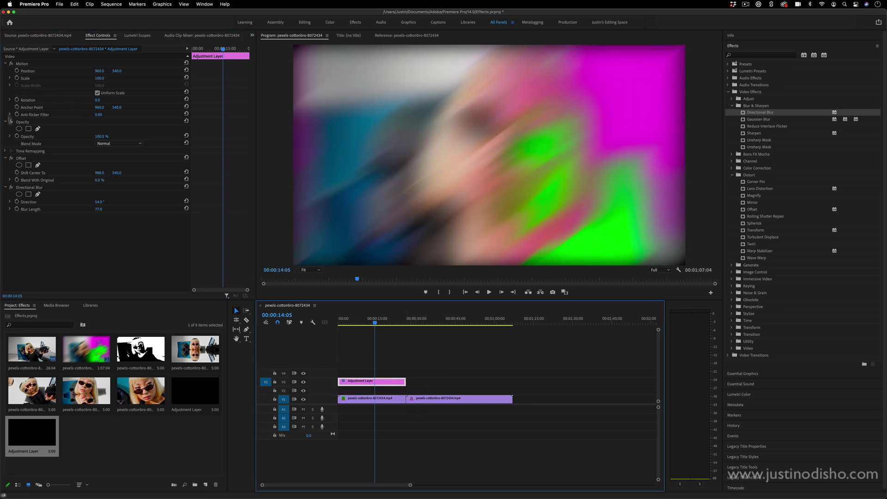
{"action": "left_click", "coordinate": [22, 123]}
{"action": "left_click", "coordinate": [28, 129]}
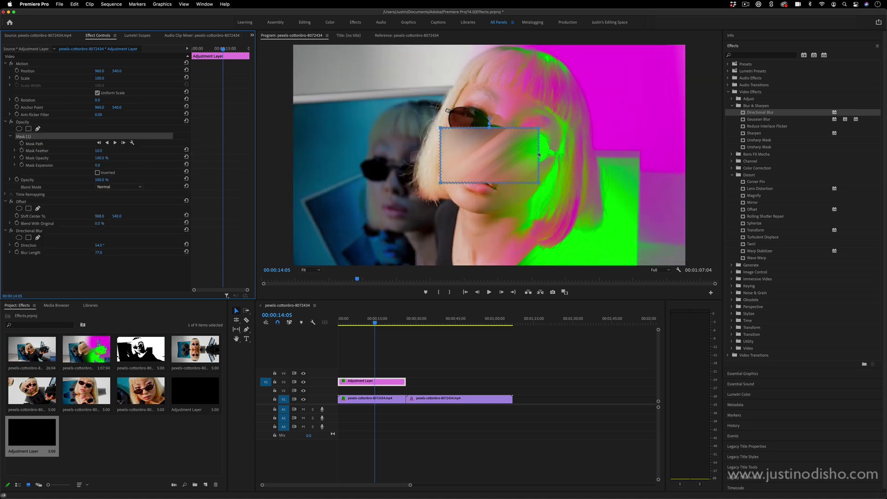
{"action": "left_click_drag", "start_coordinate": [489, 156], "coordinate": [402, 73]}
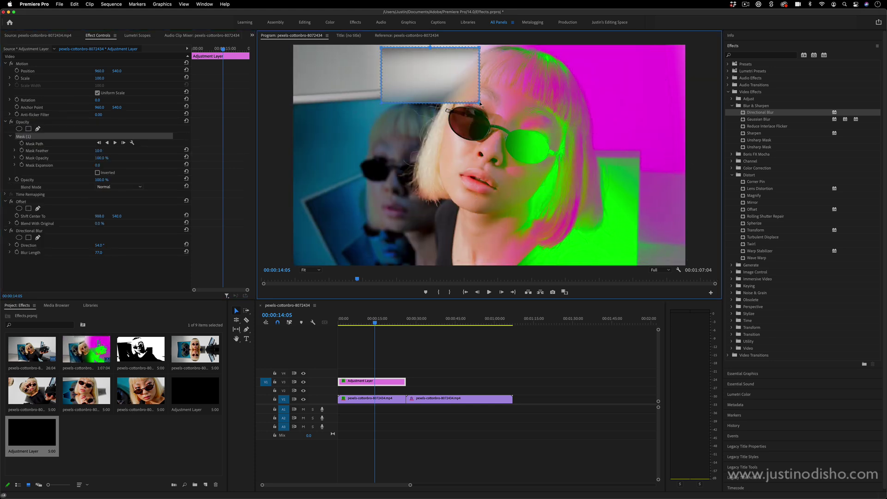
{"action": "left_click_drag", "start_coordinate": [480, 102], "coordinate": [482, 294]}
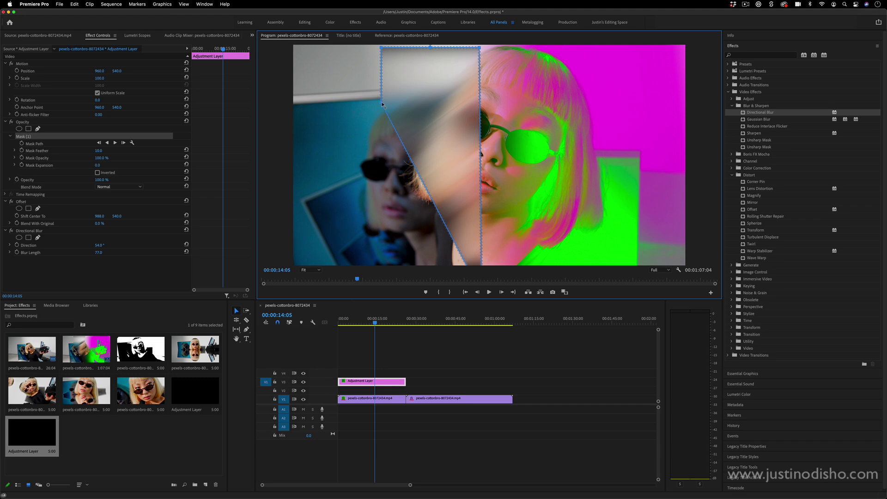
{"action": "left_click_drag", "start_coordinate": [382, 104], "coordinate": [384, 283]}
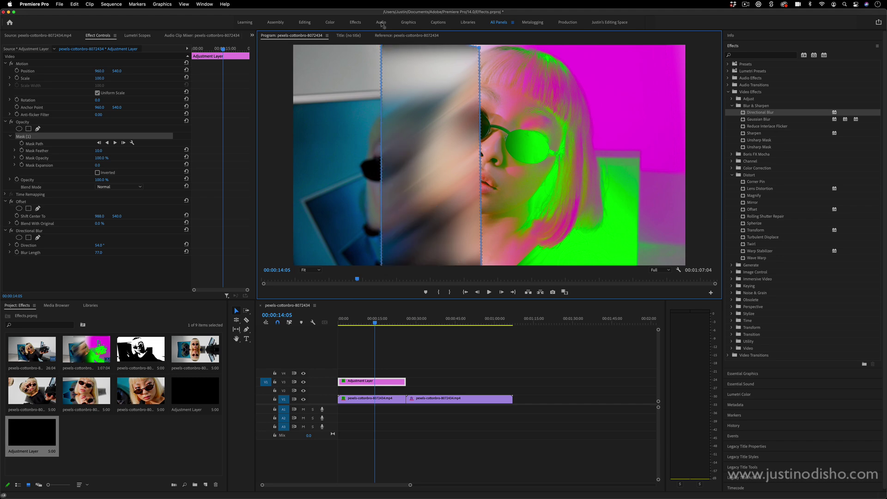
{"action": "left_click", "coordinate": [503, 375]}
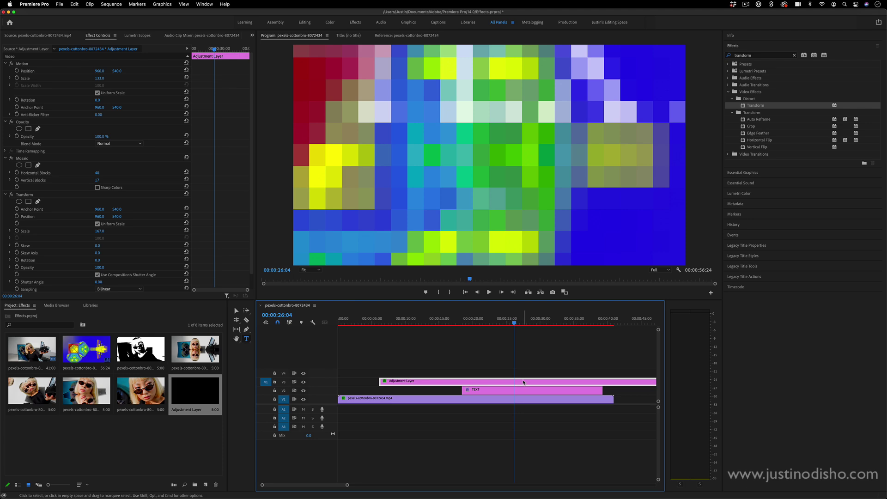
Delete the adjustment layer and TEXT clips from the sequence
{"action": "key", "text": "Delete"}
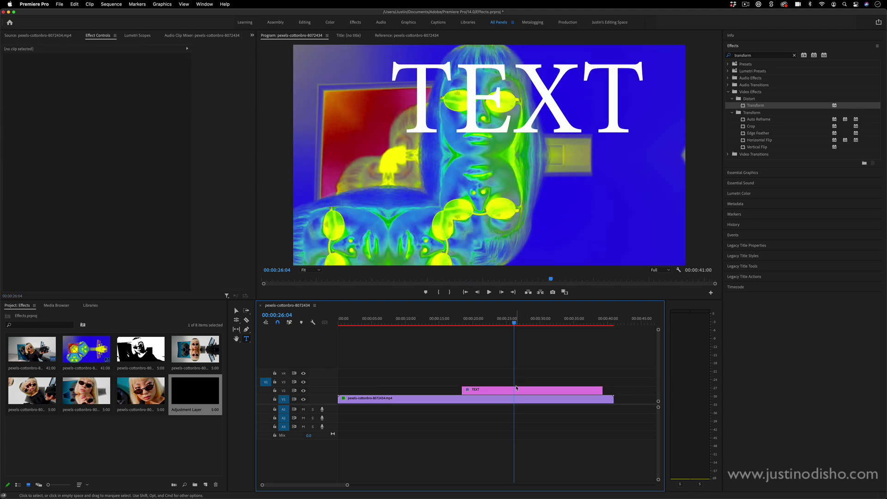
{"action": "left_click", "coordinate": [517, 390]}
{"action": "key", "text": "Delete"}
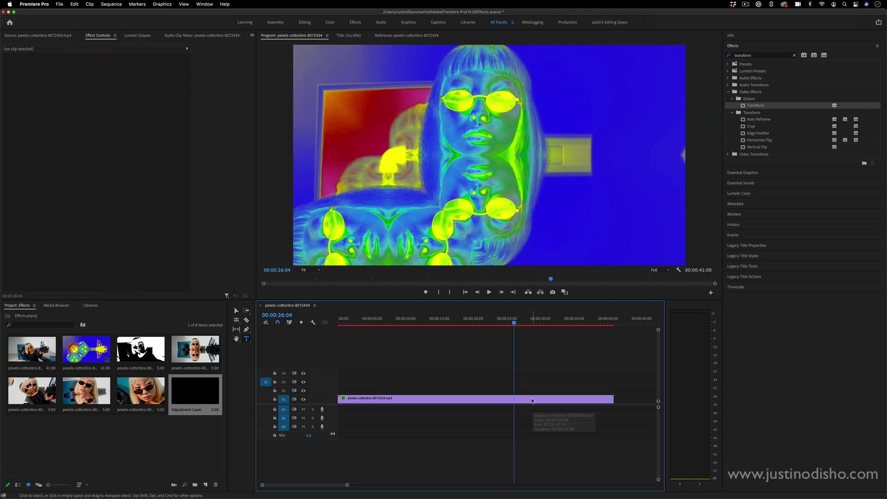
Collapse the Twirl, Mirror and Invert effects of the V1 clip in Effect Controls
{"action": "left_click", "coordinate": [532, 400]}
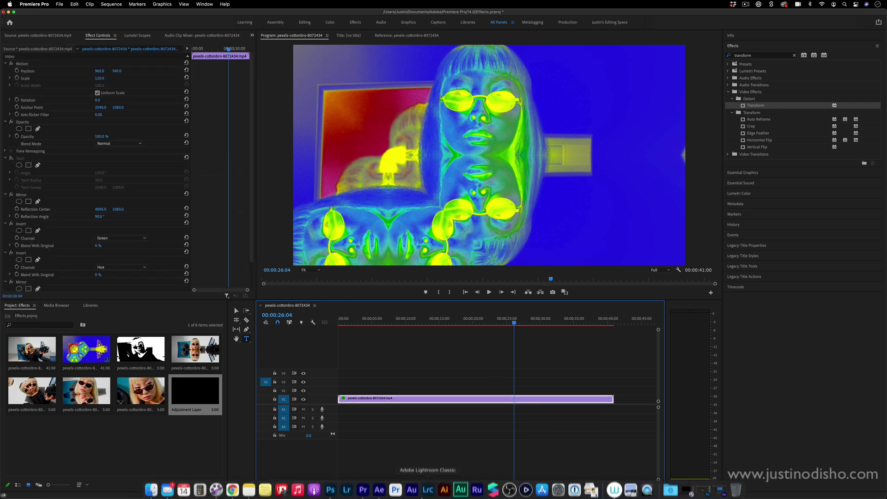
{"action": "left_click", "coordinate": [5, 158]}
{"action": "left_click", "coordinate": [5, 165]}
{"action": "left_click", "coordinate": [5, 172]}
{"action": "left_click", "coordinate": [5, 180]}
{"action": "left_click", "coordinate": [5, 187]}
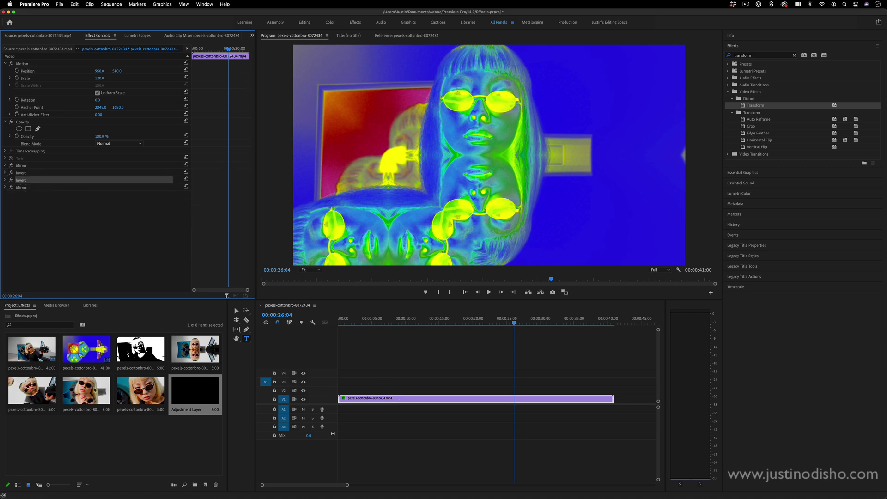
Add the original footage to V1 after the effected clip and select the new copy
{"action": "left_click_drag", "start_coordinate": [32, 351], "coordinate": [520, 401]}
{"action": "left_click", "coordinate": [506, 320]}
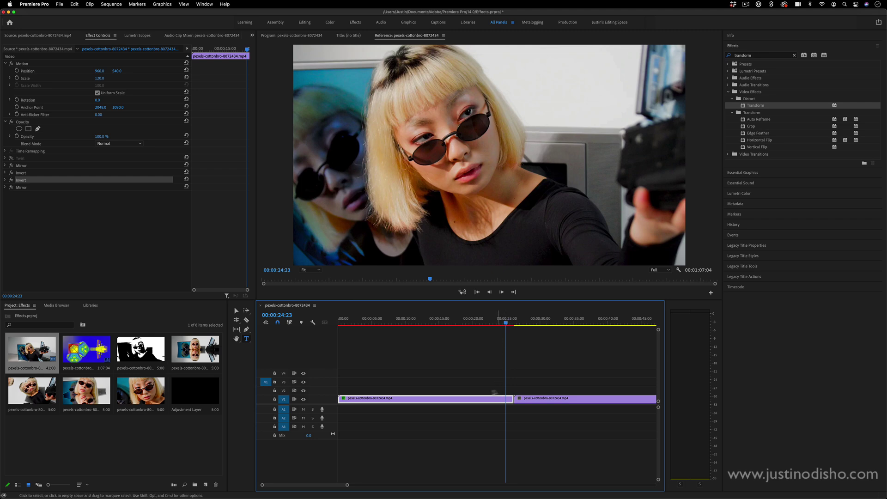
{"action": "left_click", "coordinate": [545, 318]}
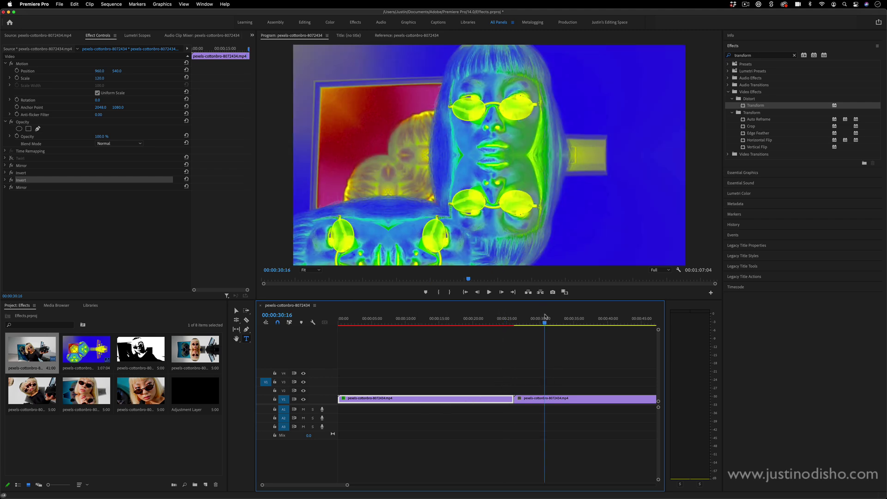
{"action": "left_click", "coordinate": [451, 318]}
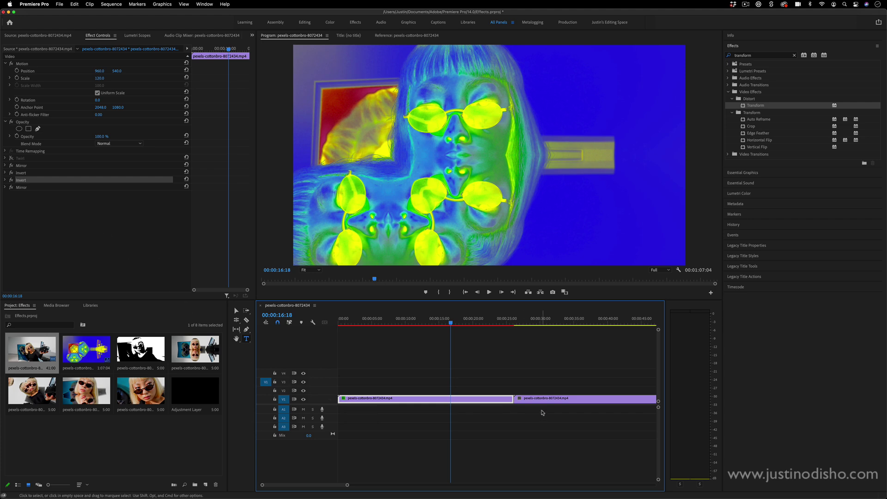
{"action": "left_click", "coordinate": [520, 400]}
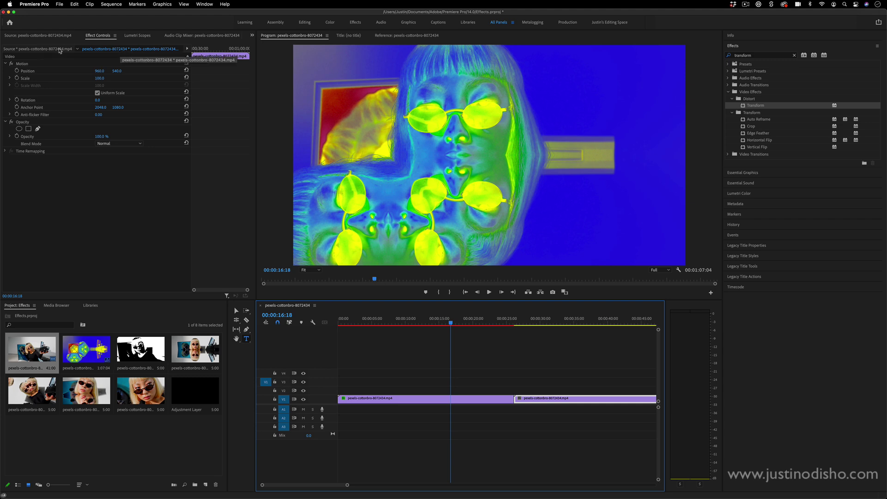
Apply the Black & White effect to the source master clip
{"action": "left_click", "coordinate": [35, 50]}
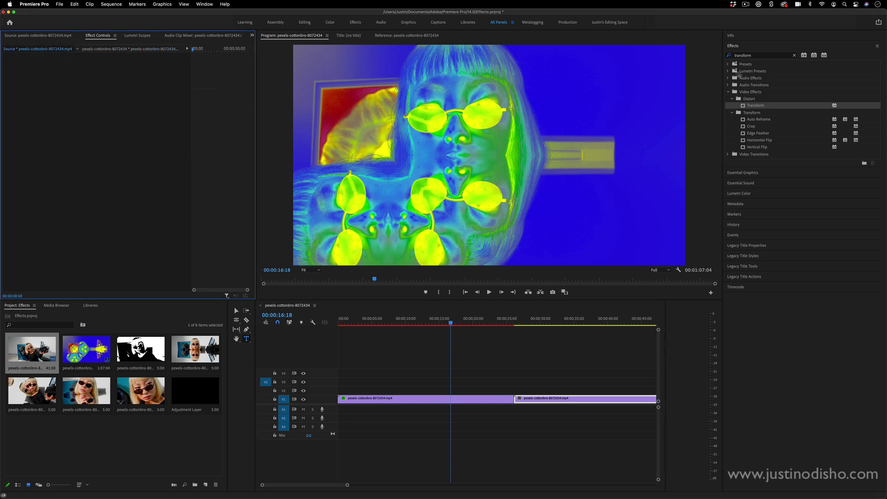
{"action": "left_click", "coordinate": [794, 55]}
{"action": "type", "text": "black white"}
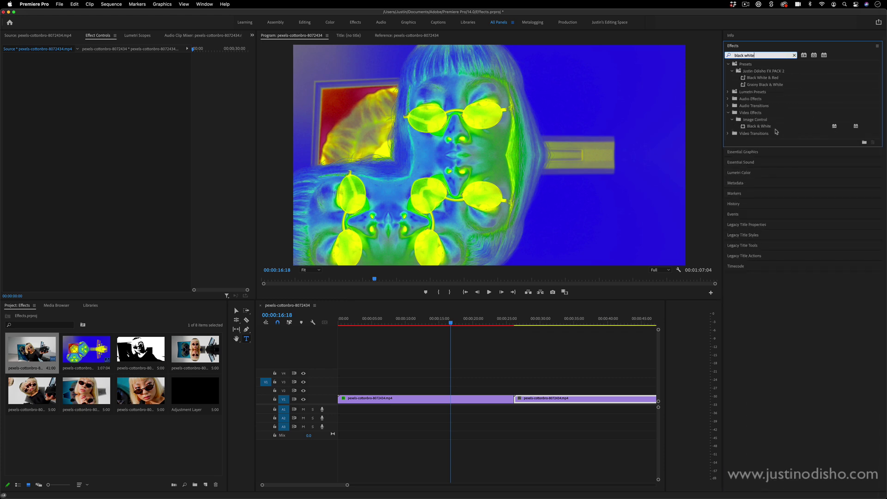
{"action": "left_click_drag", "start_coordinate": [775, 126], "coordinate": [62, 82]}
{"action": "left_click", "coordinate": [36, 65]}
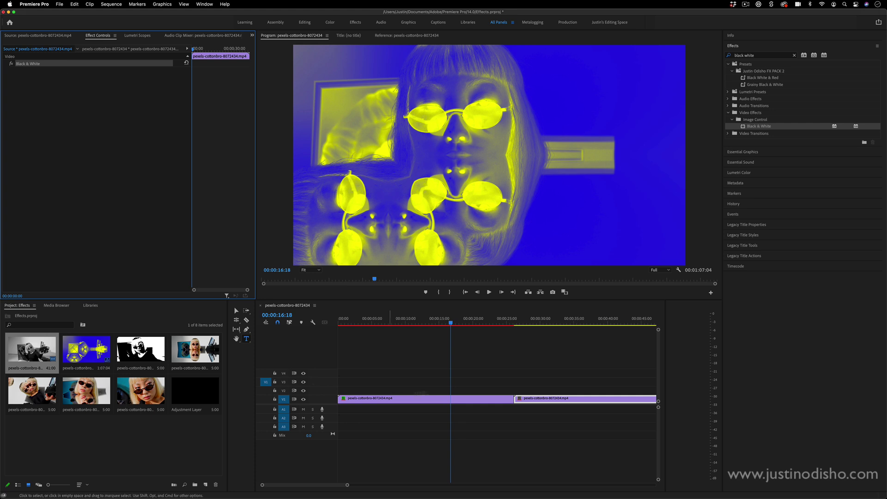
Inspect the first V1 clip's Invert effect and move the playhead to 00:00:28:16
{"action": "left_click", "coordinate": [441, 400]}
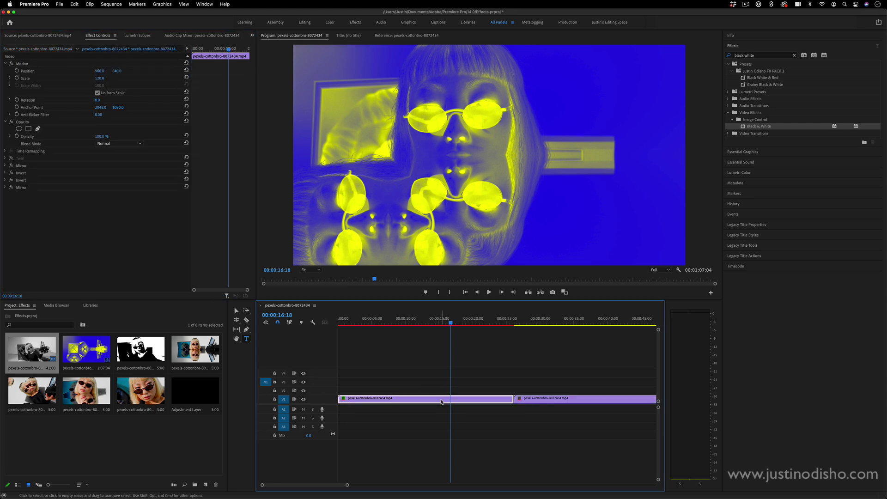
{"action": "left_click", "coordinate": [21, 173]}
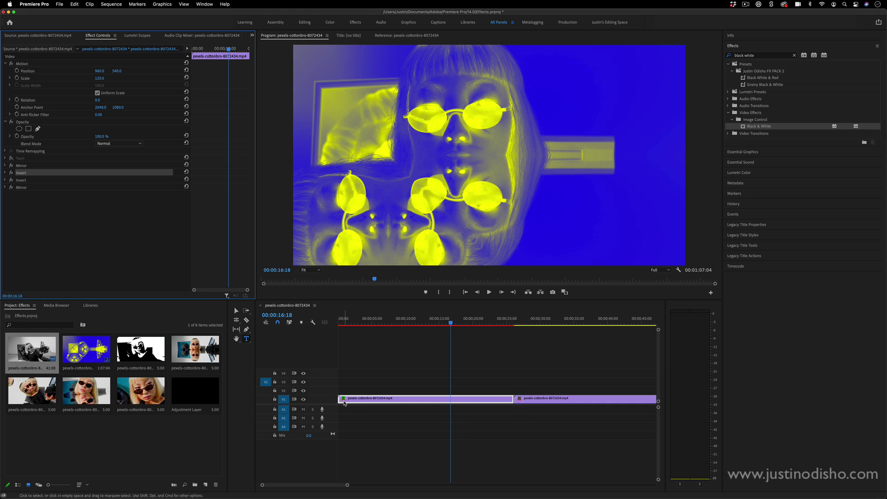
{"action": "left_click", "coordinate": [532, 320]}
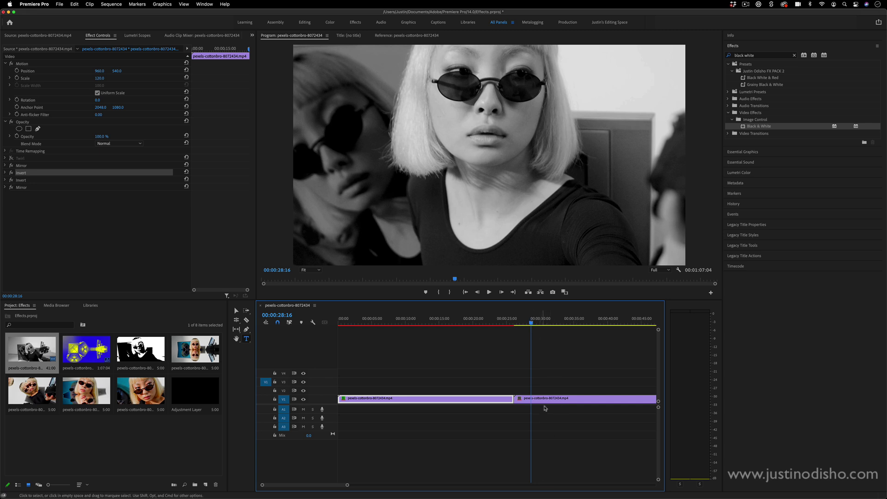
Apply Gaussian Blur to the second V1 clip with Blurriness 55
{"action": "left_click", "coordinate": [794, 55]}
{"action": "left_click", "coordinate": [728, 91]}
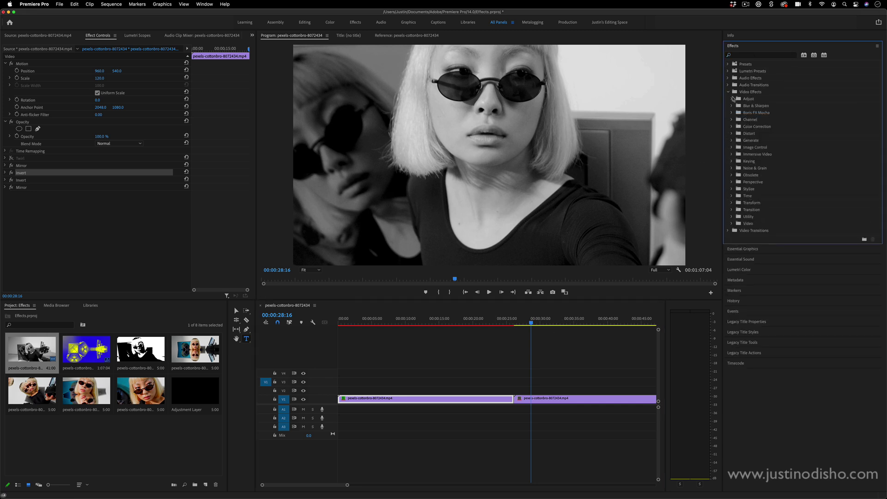
{"action": "left_click", "coordinate": [732, 105]}
{"action": "left_click_drag", "start_coordinate": [758, 120], "coordinate": [552, 398]}
{"action": "left_click_drag", "start_coordinate": [97, 173], "coordinate": [121, 173]}
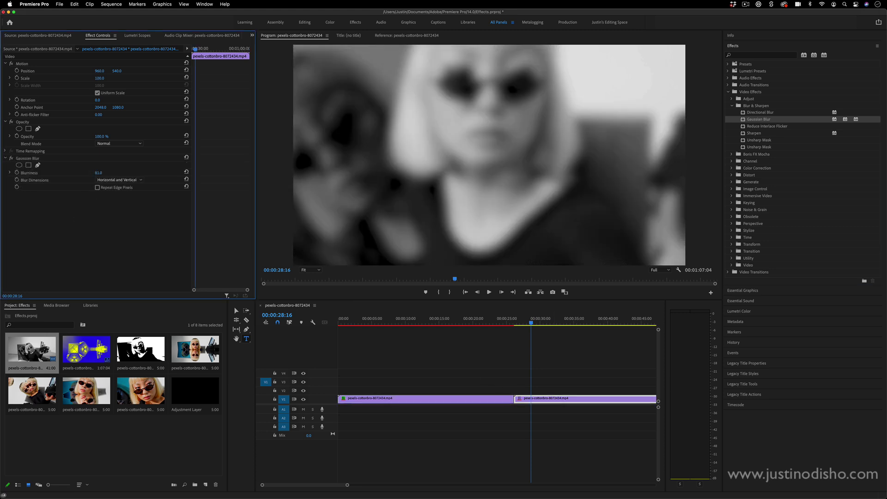
Review the master clip's Black & White effect and select the original footage in the project bin
{"action": "left_click", "coordinate": [37, 37]}
{"action": "left_click", "coordinate": [87, 39]}
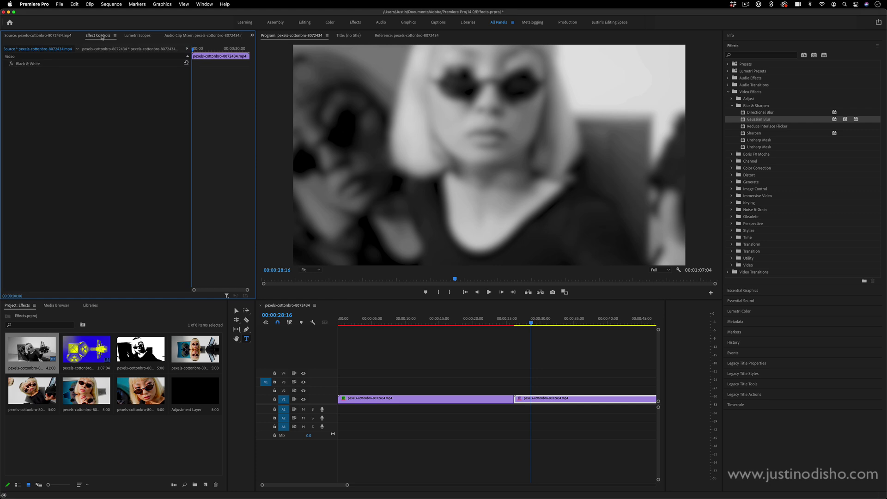
{"action": "left_click", "coordinate": [28, 64]}
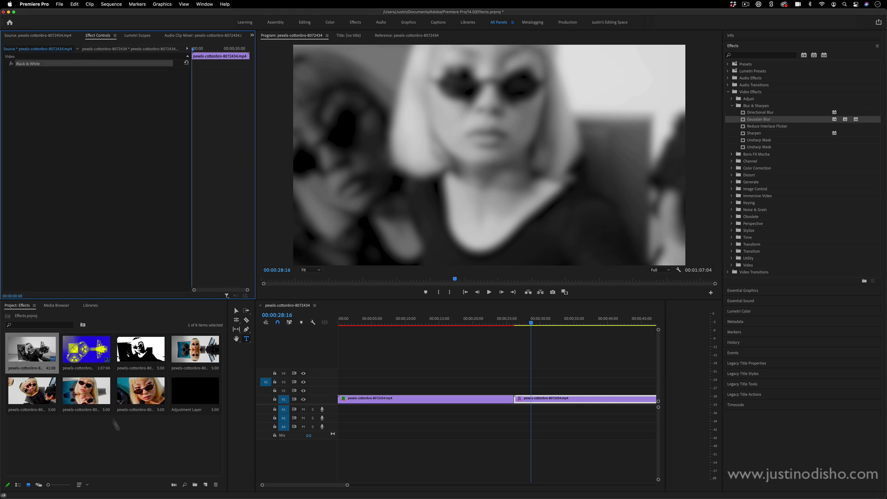
{"action": "left_click", "coordinate": [128, 433]}
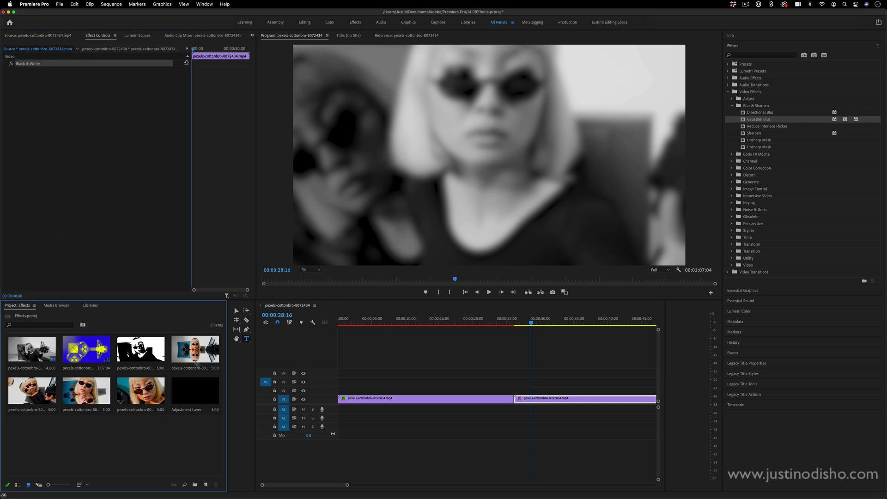
{"action": "left_click", "coordinate": [42, 356]}
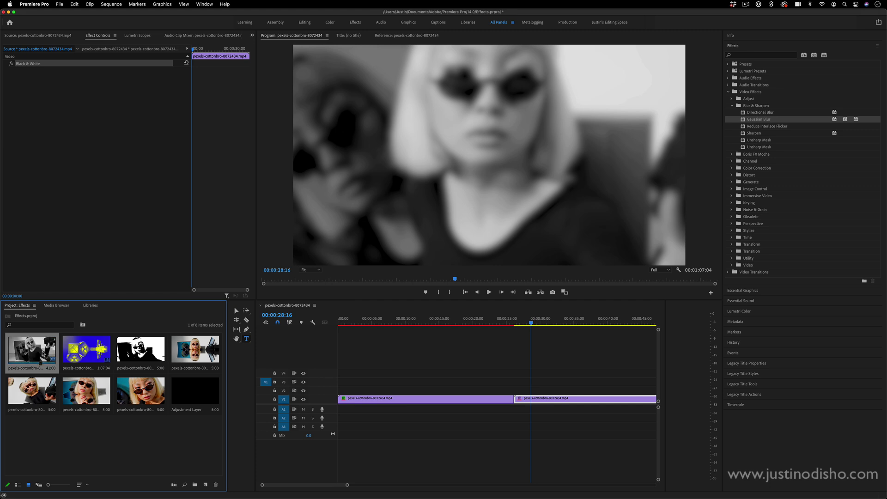
On the first V1 clip, drag the upper Mirror effect below both Invert effects in Effect Controls
{"action": "left_click", "coordinate": [444, 398]}
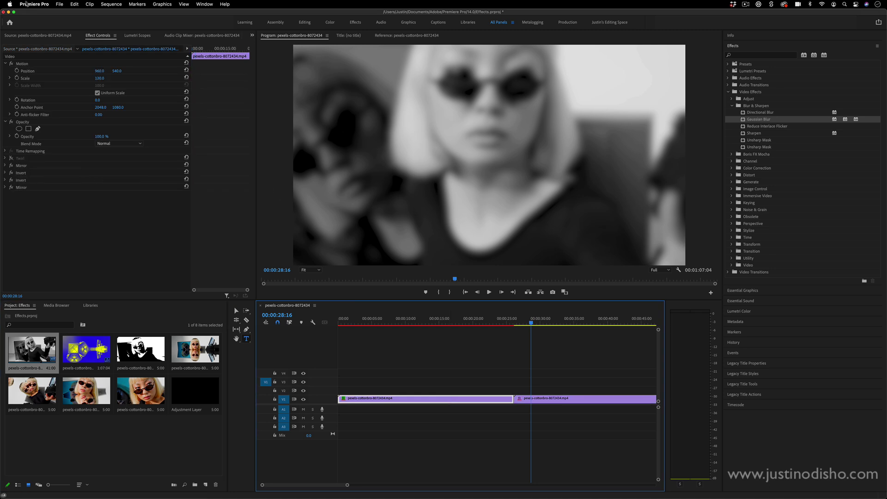
{"action": "left_click", "coordinate": [48, 49]}
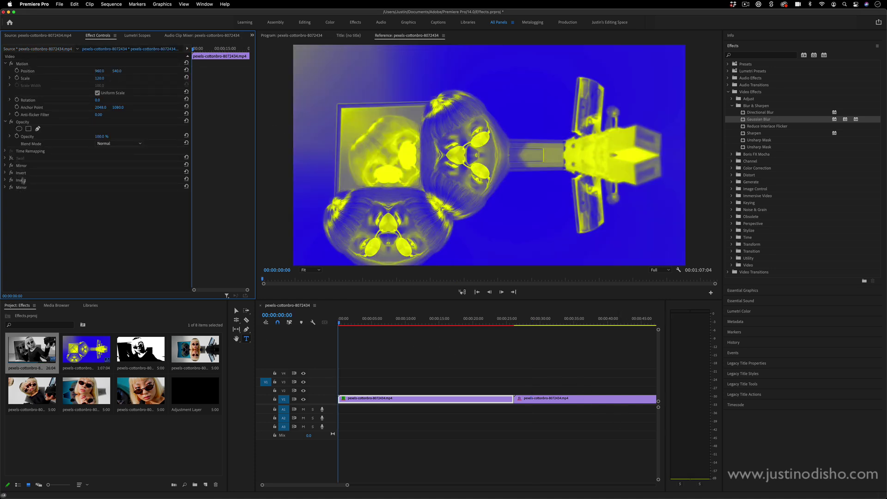
{"action": "left_click_drag", "start_coordinate": [23, 166], "coordinate": [28, 186]}
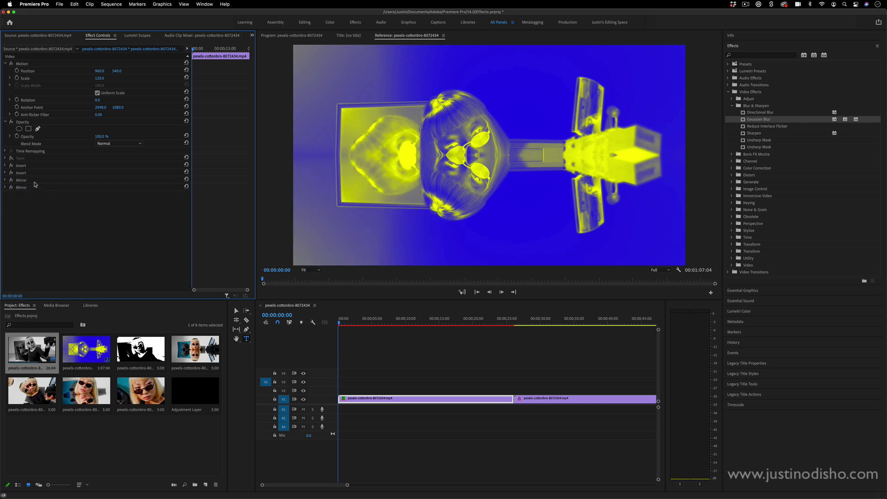
{"action": "left_click", "coordinate": [31, 180]}
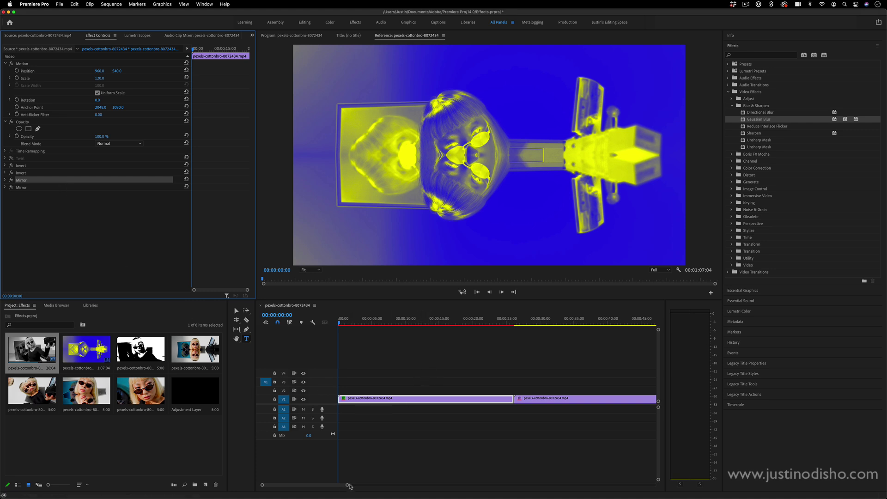
{"action": "left_click_drag", "start_coordinate": [346, 484], "coordinate": [410, 485]}
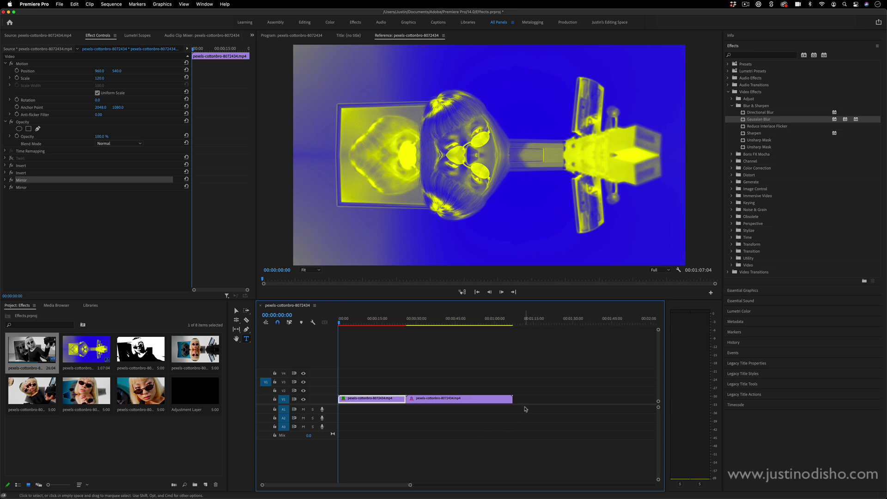